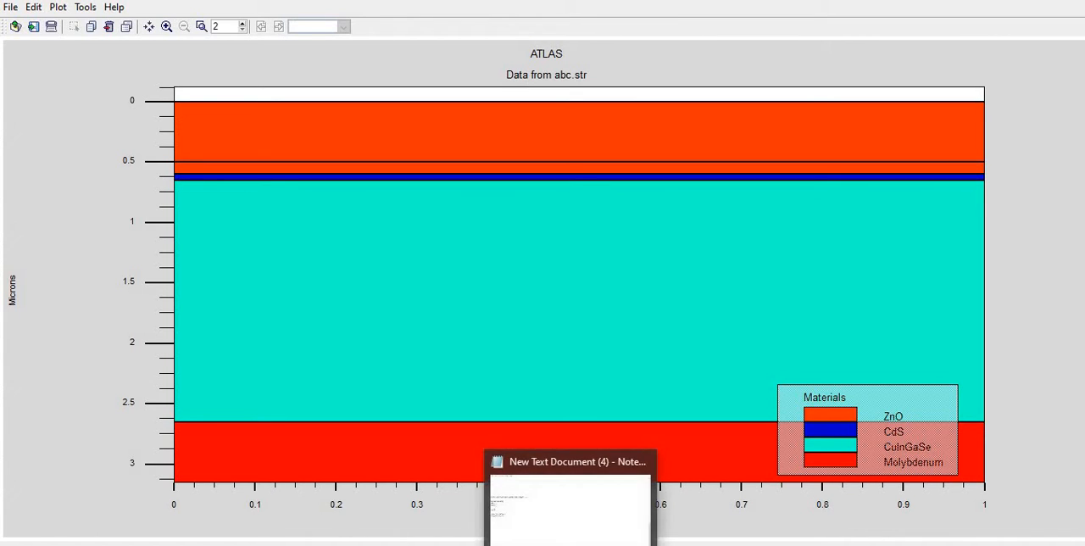
Switch to the Notepad notes and move the output statement line directly below the second solve line
click(571, 543)
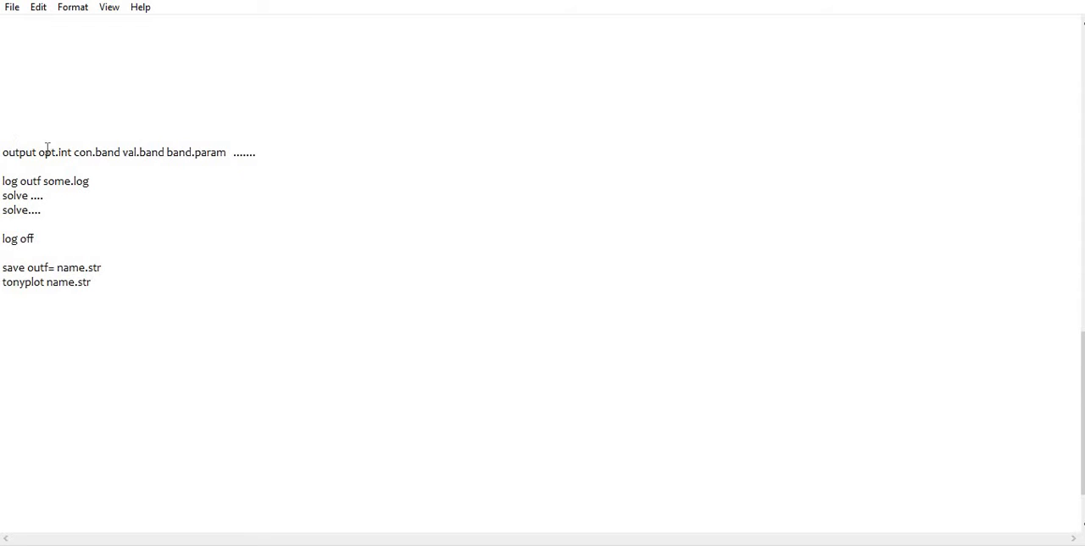
double_click(49, 152)
click(50, 153)
click(288, 141)
shift+click(288, 152)
key(ctrl+c)
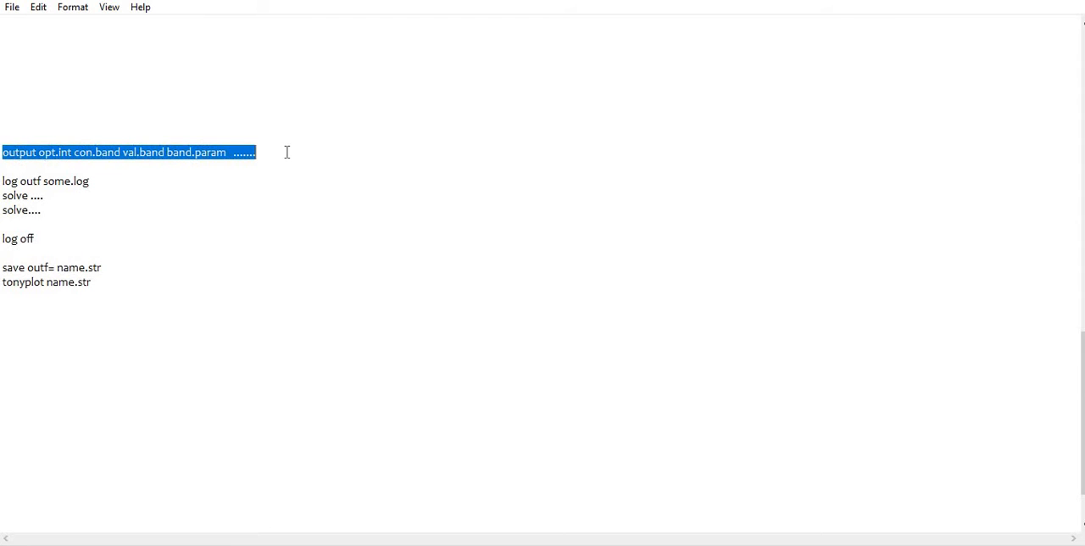
key(Delete)
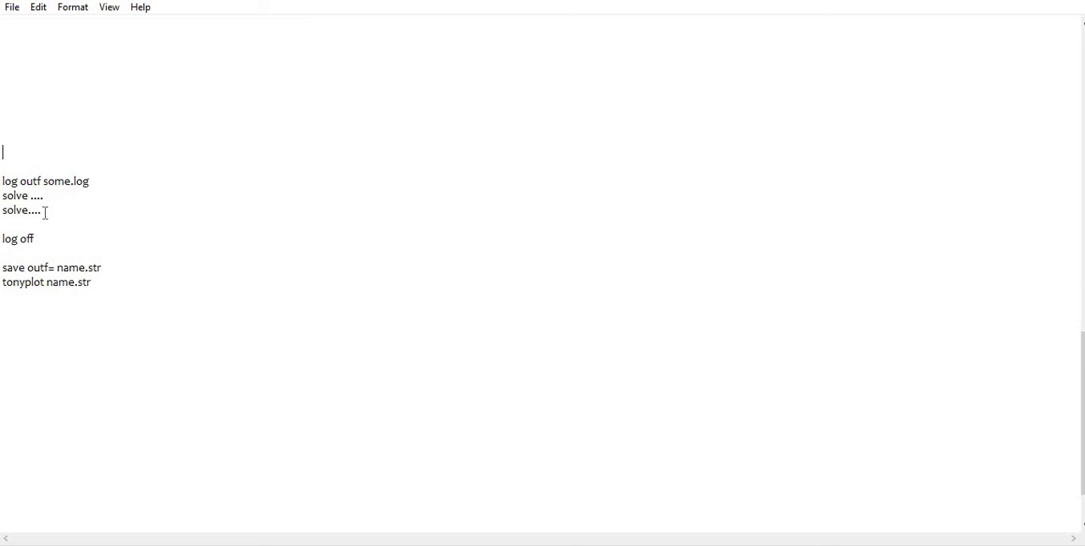
click(35, 221)
key(ctrl+v)
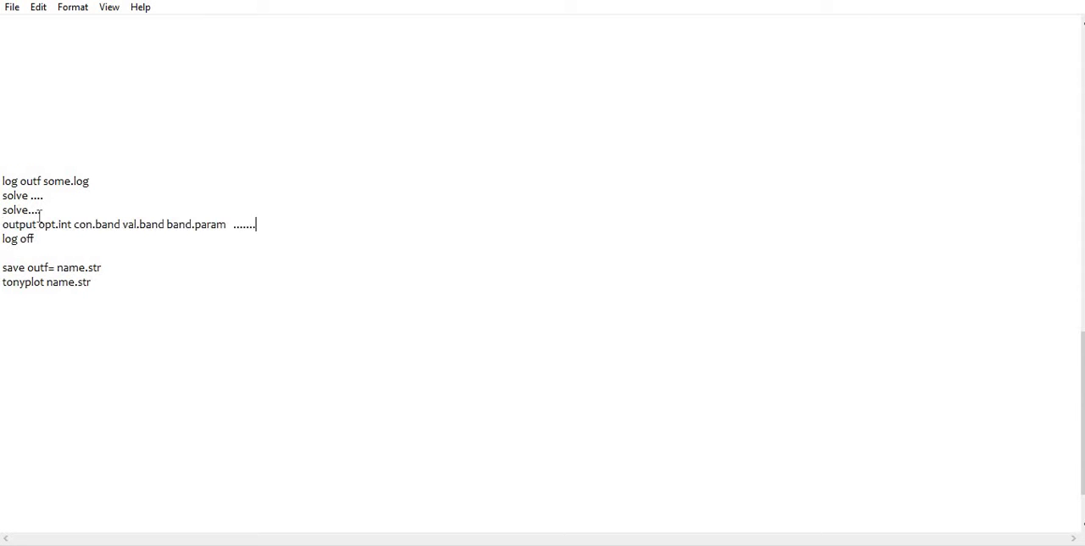
Undo the move and put the output statement back above the log outf line
key(ctrl+z)
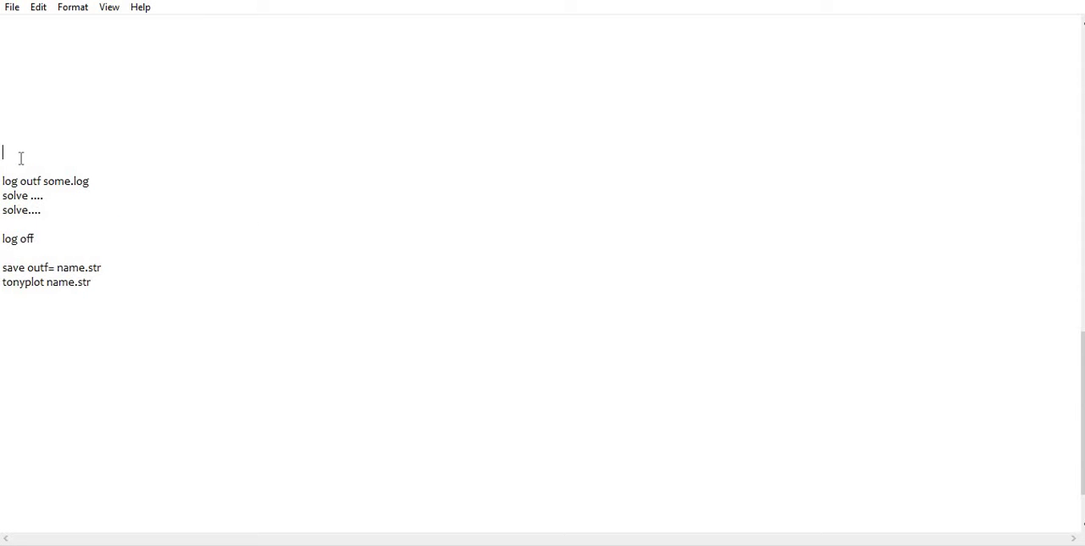
key(ctrl+v)
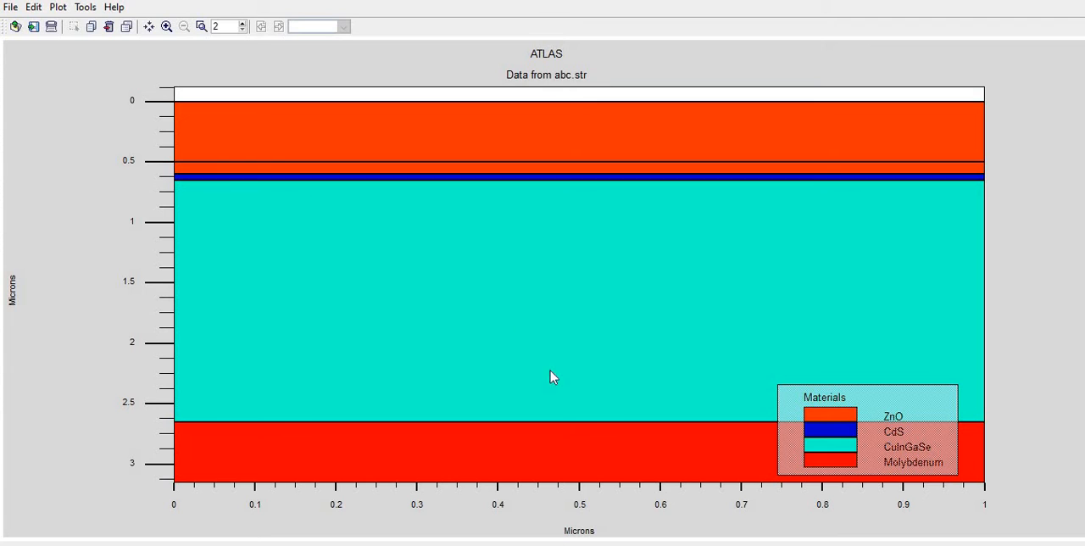
key(alt+Tab)
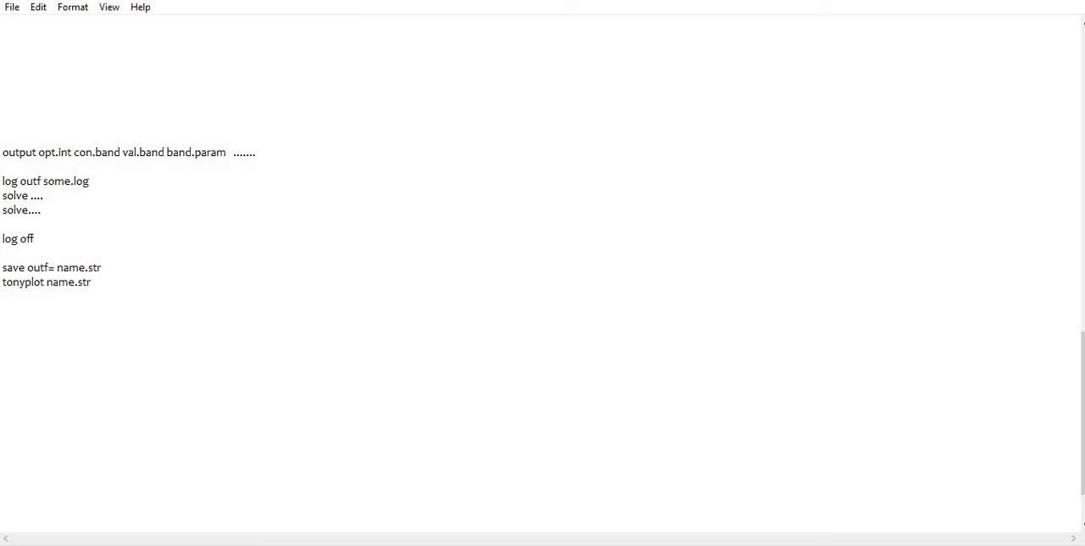
key(alt+Tab)
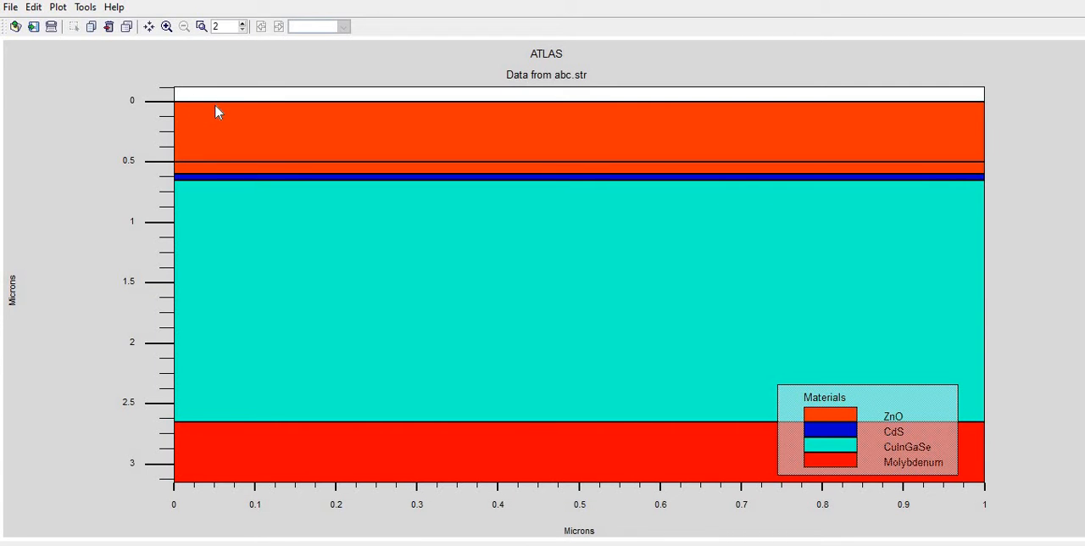
Open the Cutline tool for the abc.str structure plot and set it to vertical cutline mode
click(88, 8)
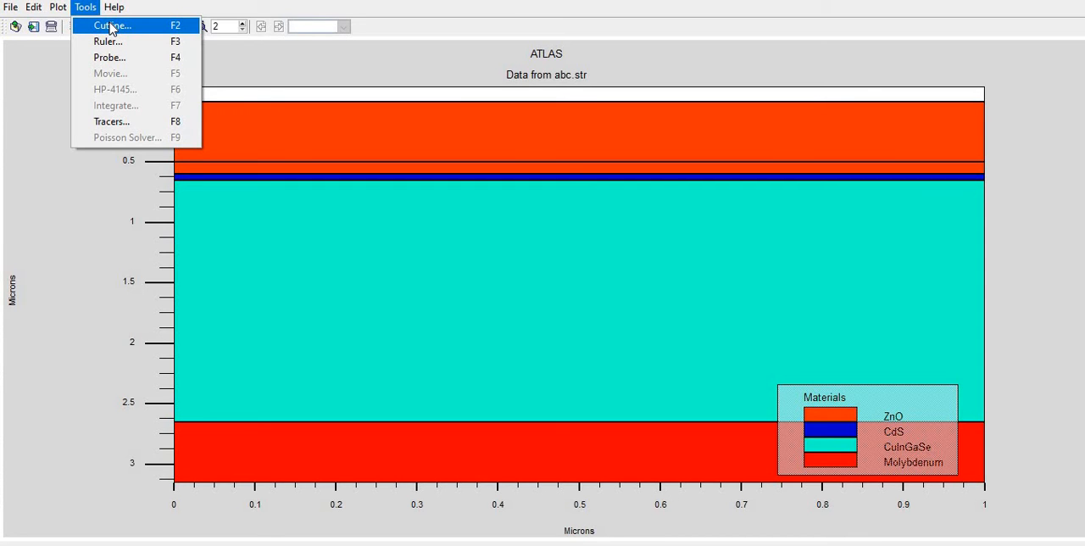
click(111, 29)
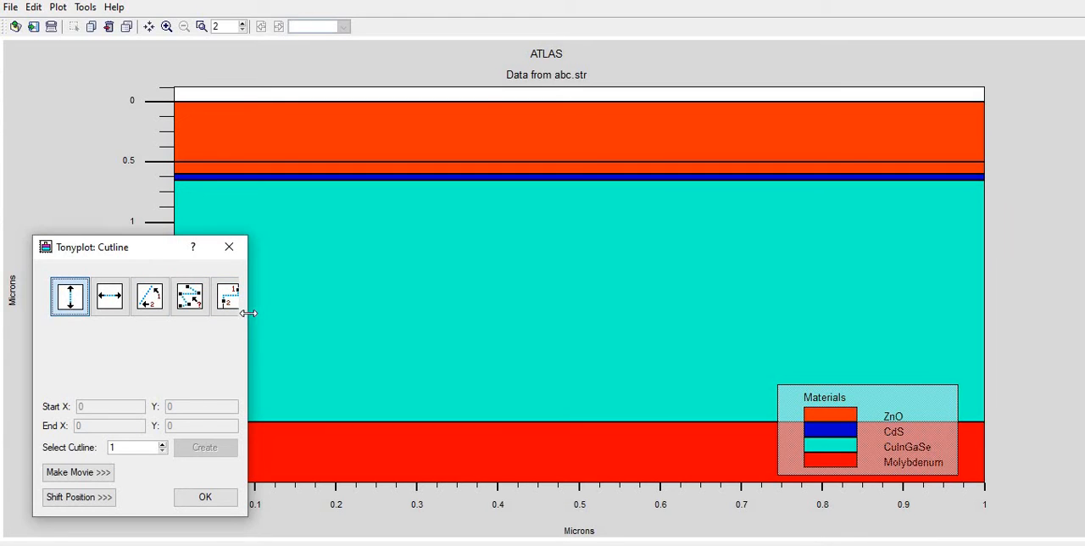
drag(248, 313, 337, 310)
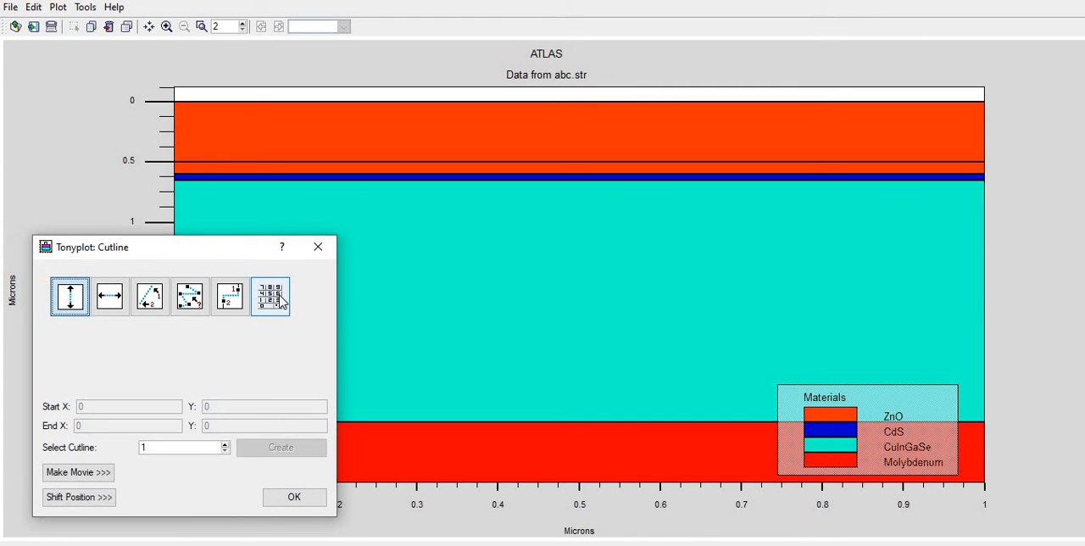
click(283, 302)
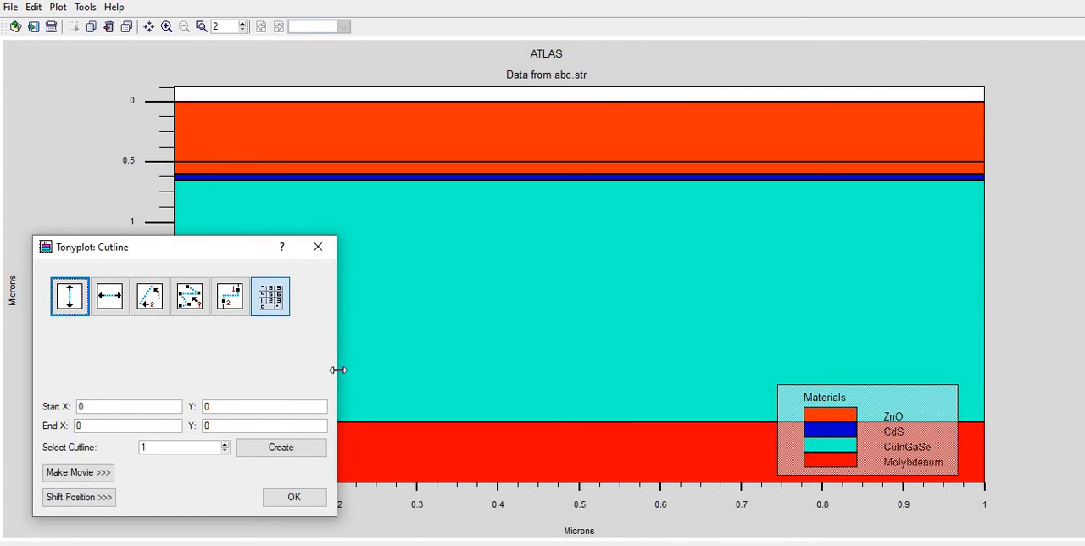
drag(308, 363, 297, 363)
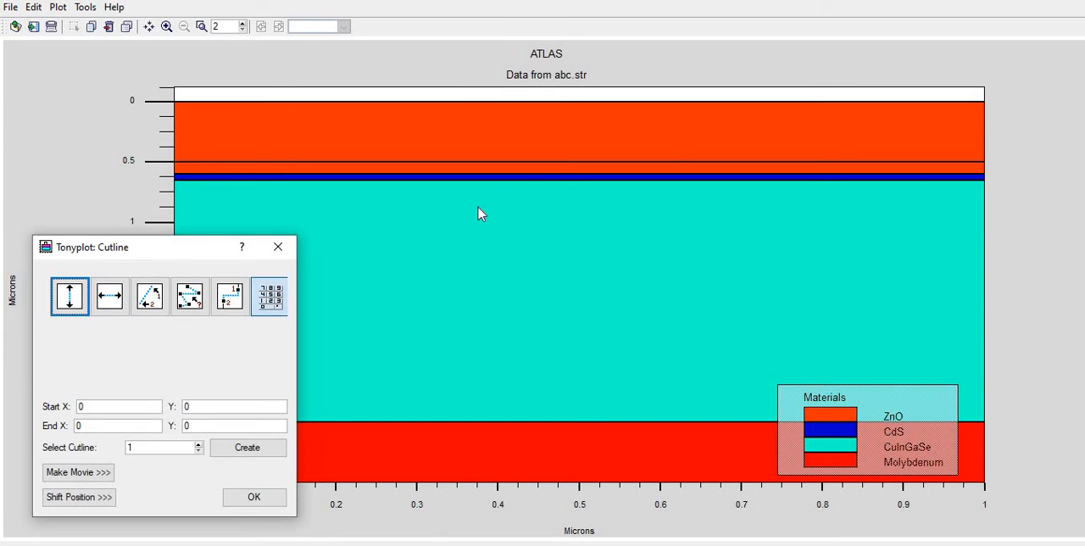
click(127, 303)
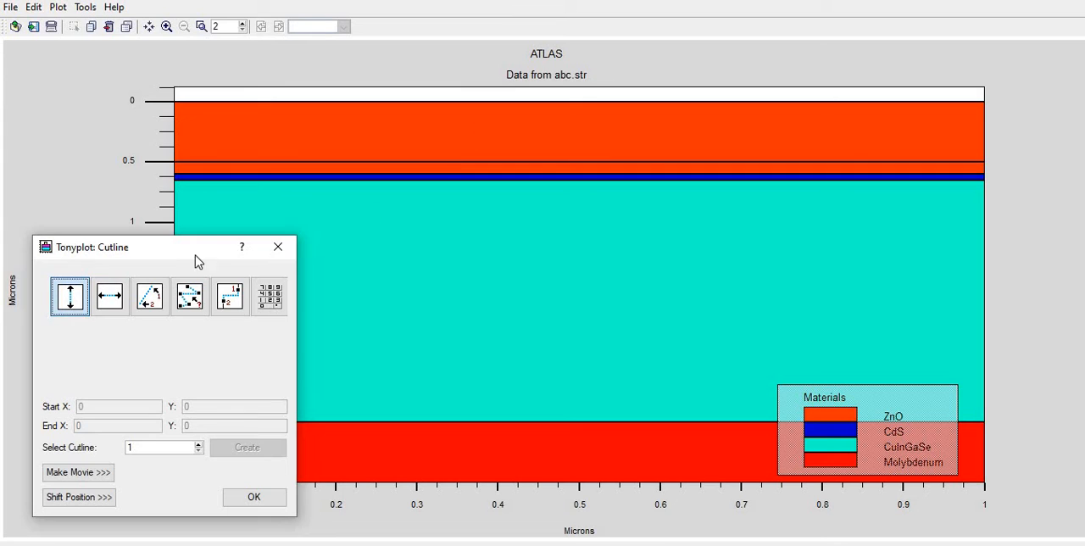
Draw a vertical cutline at X about 0.464 through all layers, from Y about 0.006 to about 3.13 microns
click(551, 105)
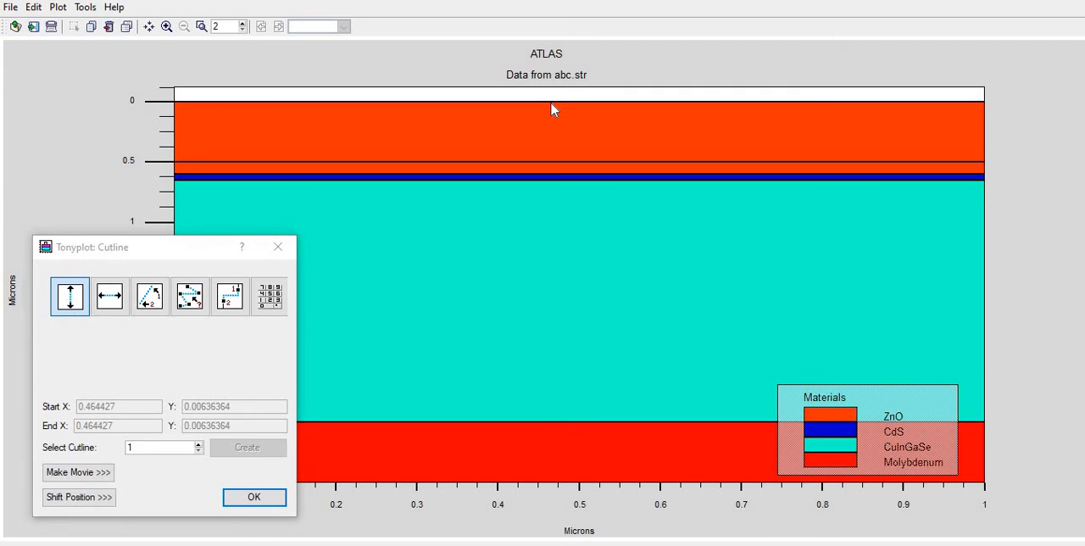
drag(556, 119, 552, 434)
drag(553, 473, 553, 475)
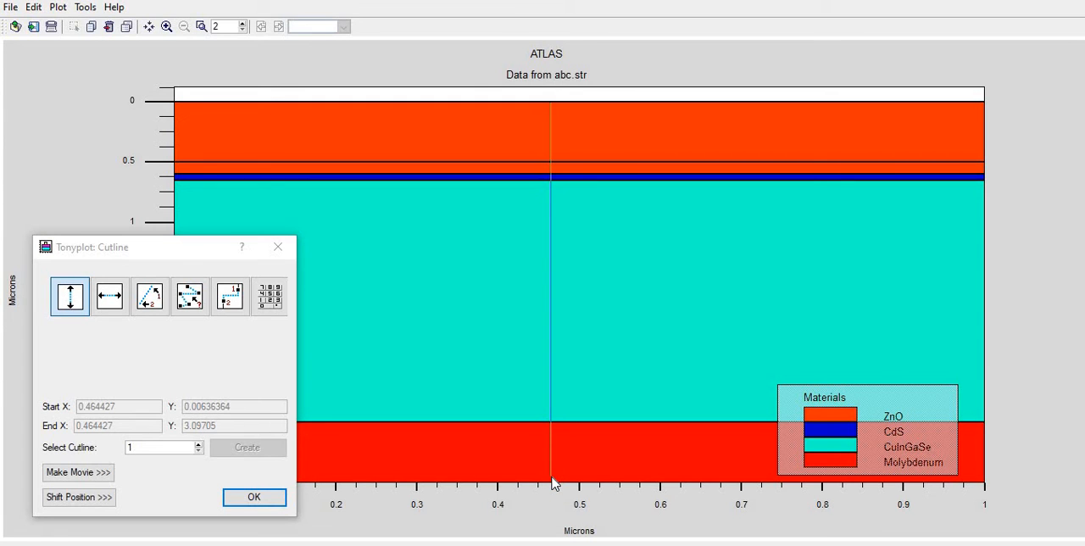
drag(552, 488, 554, 485)
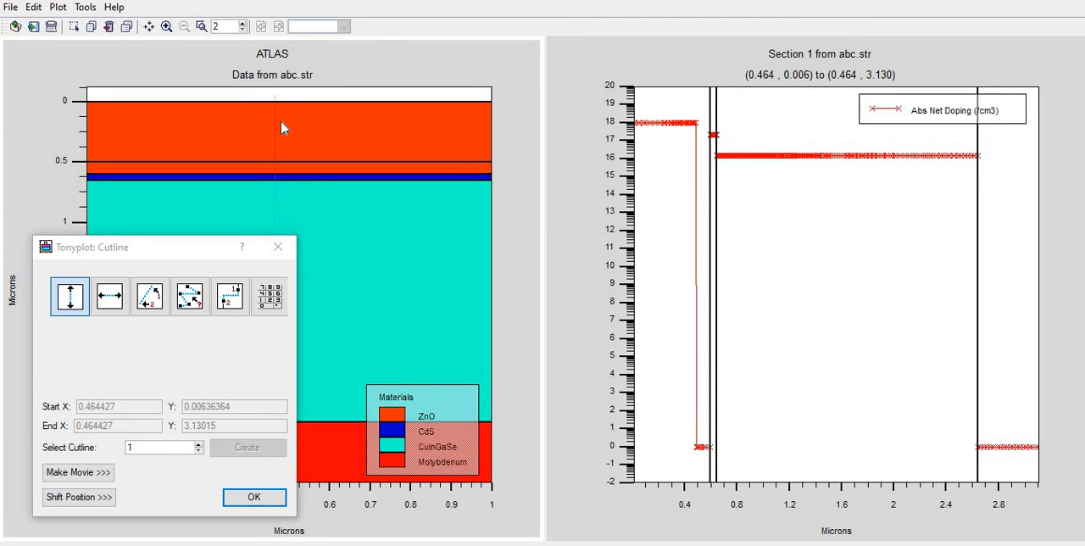
Open the display settings of the new section plot and add the Idiffuse curve
right_click(739, 238)
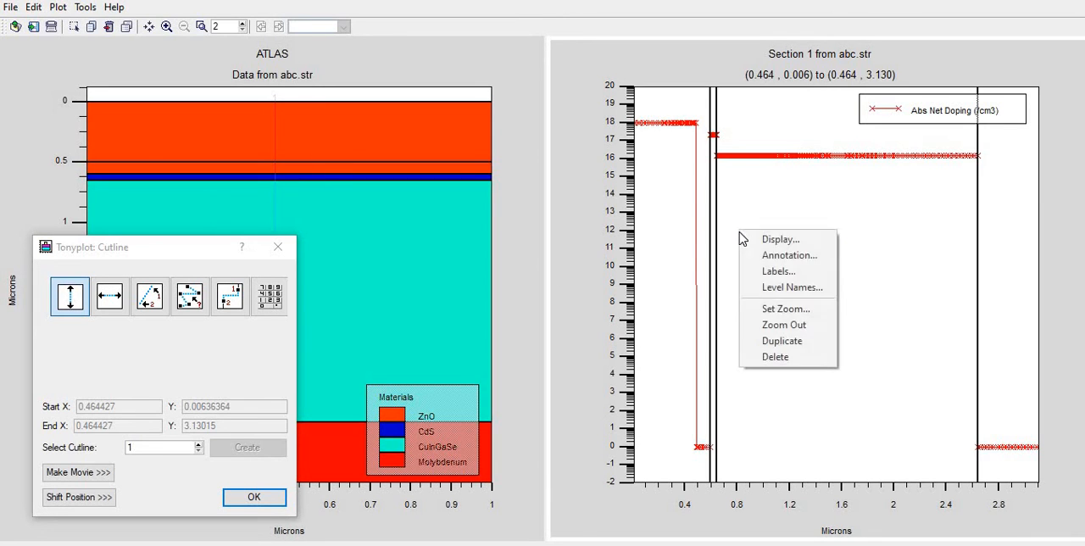
click(753, 236)
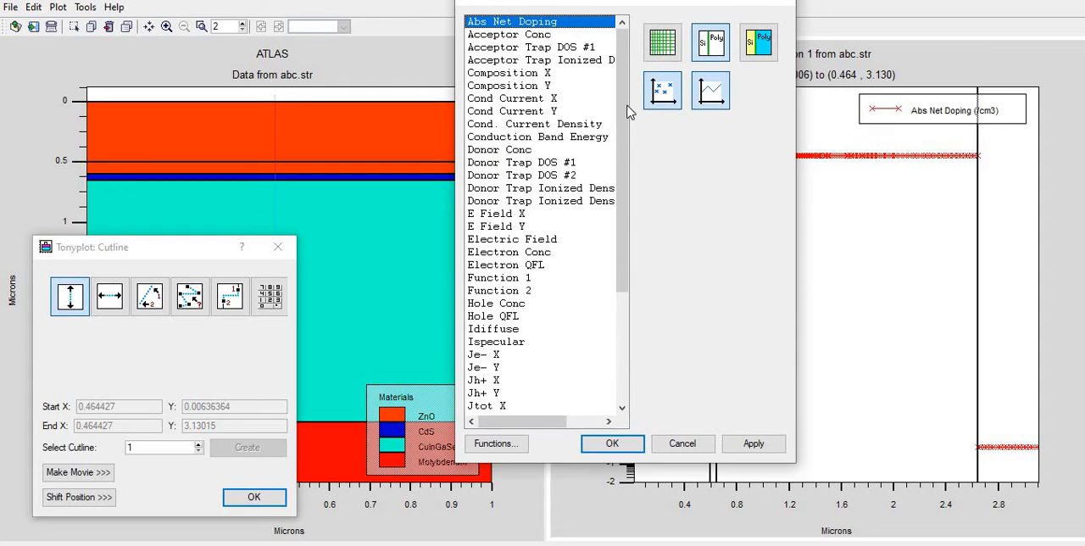
drag(625, 109, 616, 252)
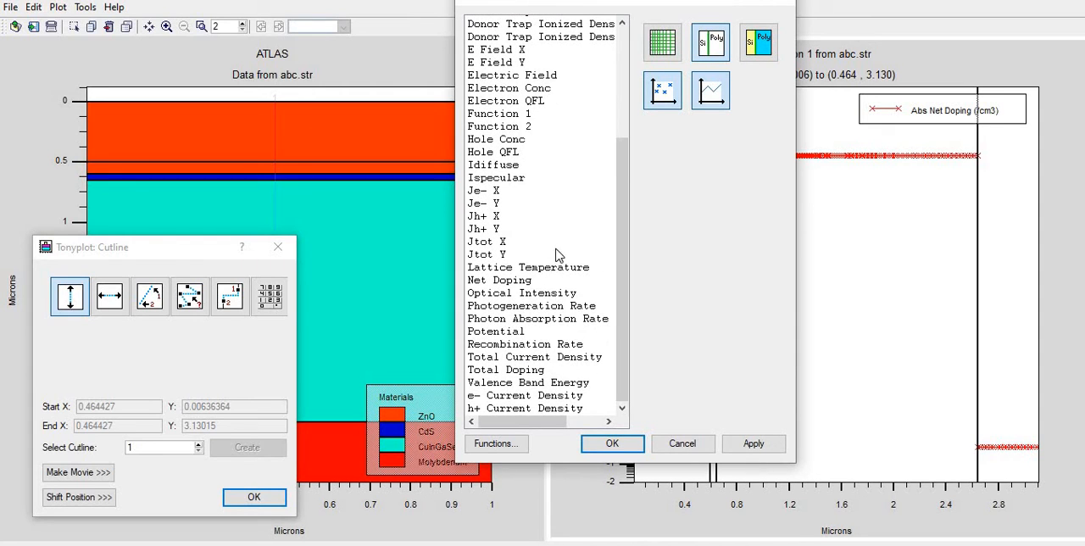
drag(624, 145, 623, 124)
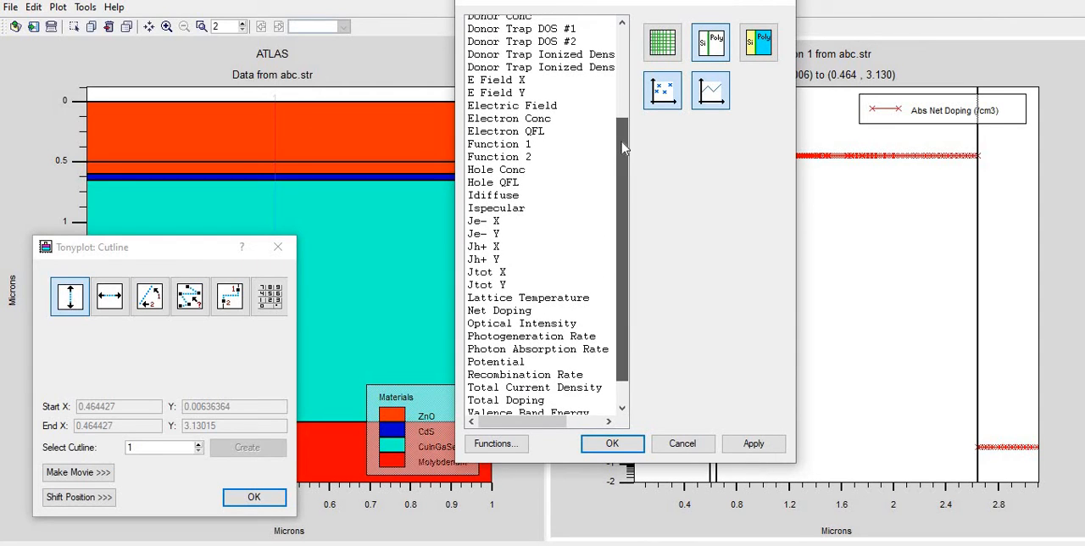
click(507, 197)
click(759, 434)
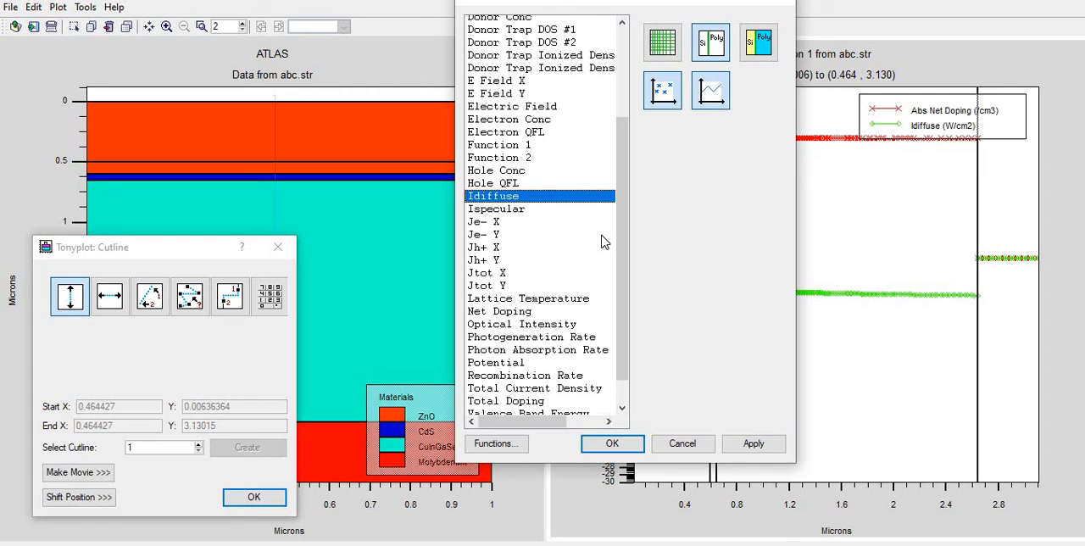
Replace Idiffuse with Conduction Band Energy and Valence Band Energy in the section plot
click(530, 200)
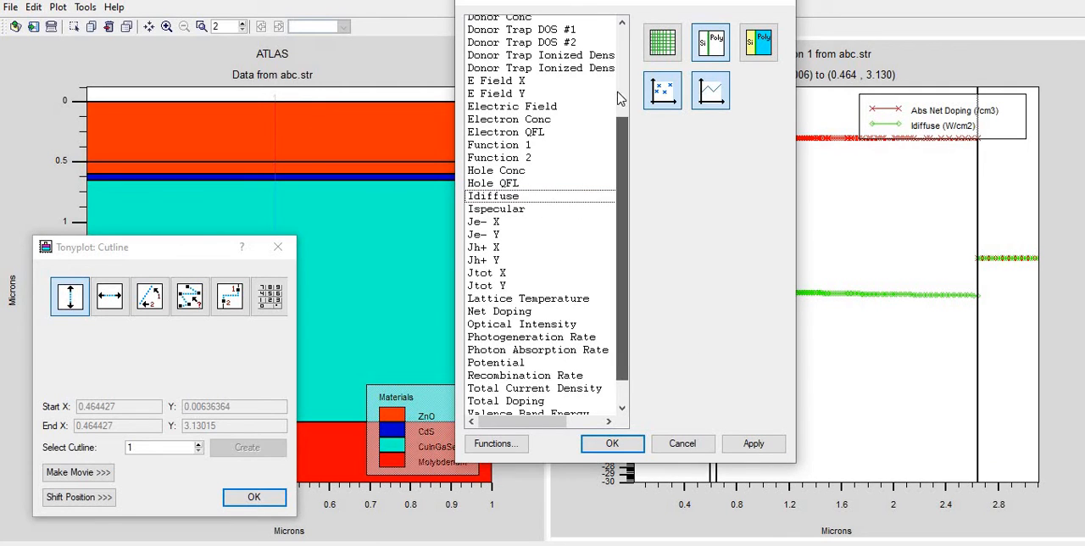
scroll(619, 96, up, 2)
click(489, 77)
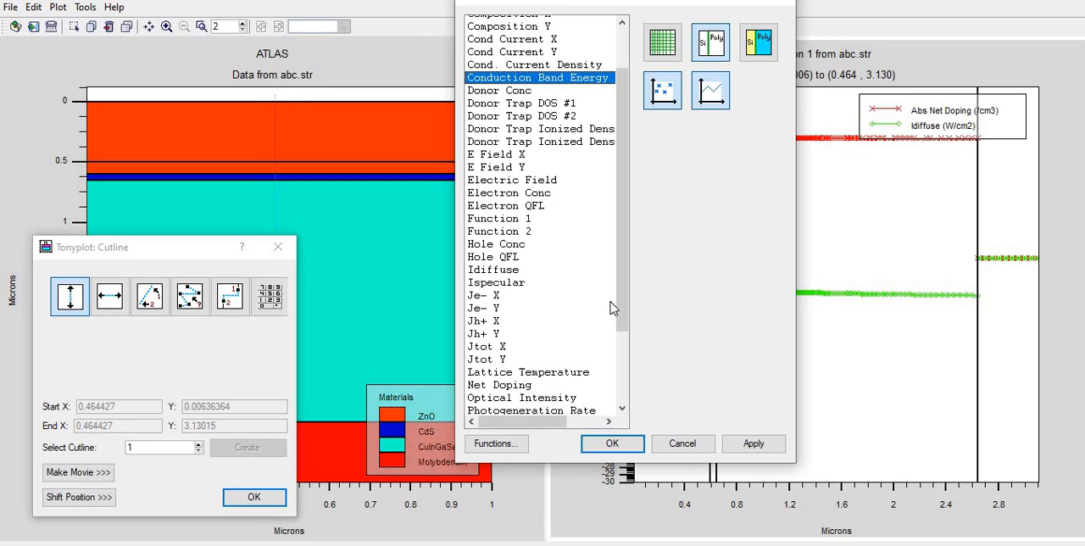
scroll(620, 380, down, 3)
click(539, 383)
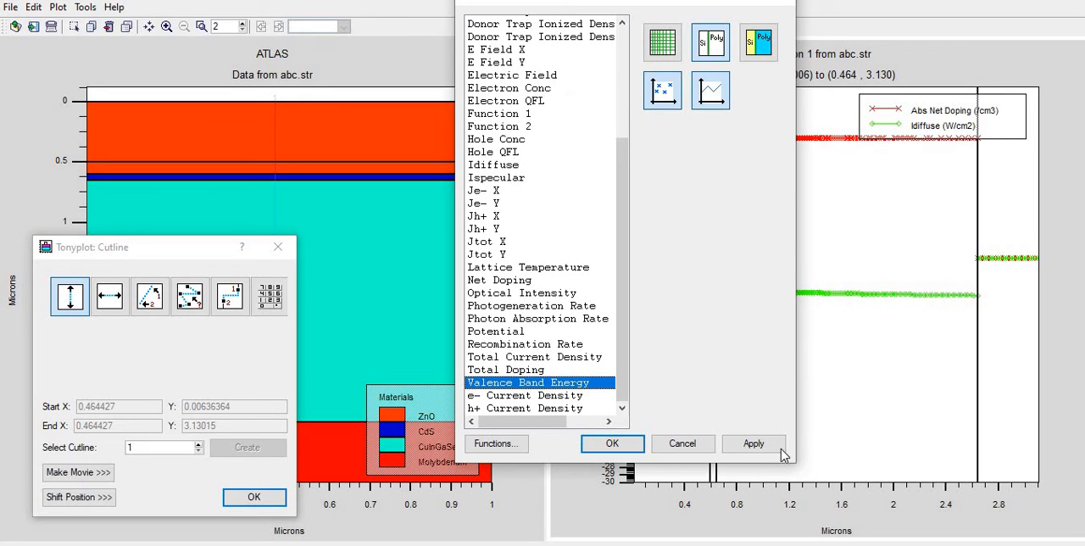
click(755, 444)
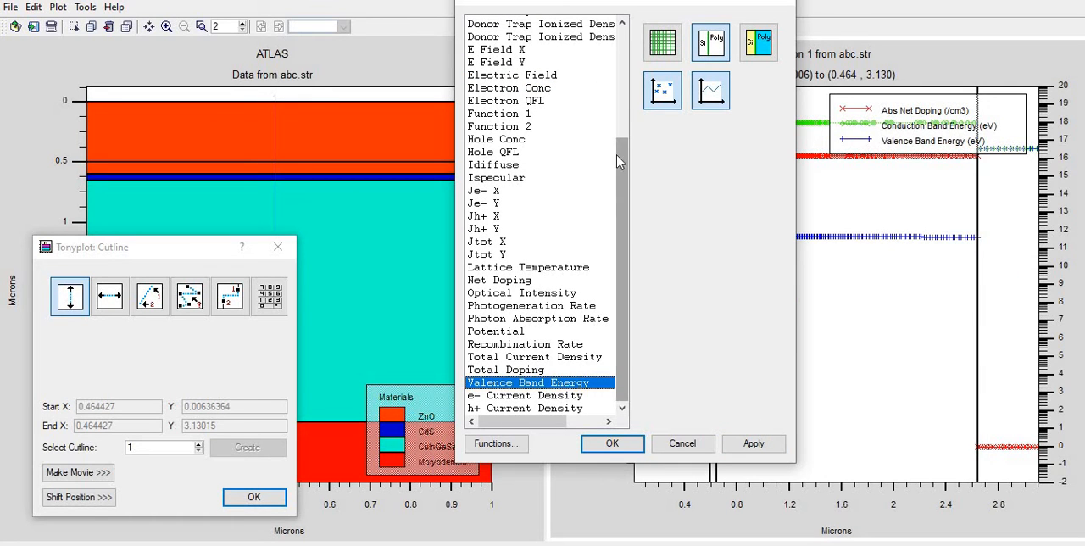
Remove Abs Net Doping from the section plot and move the display settings dialog clear of the graph
scroll(624, 165, up, 5)
click(534, 23)
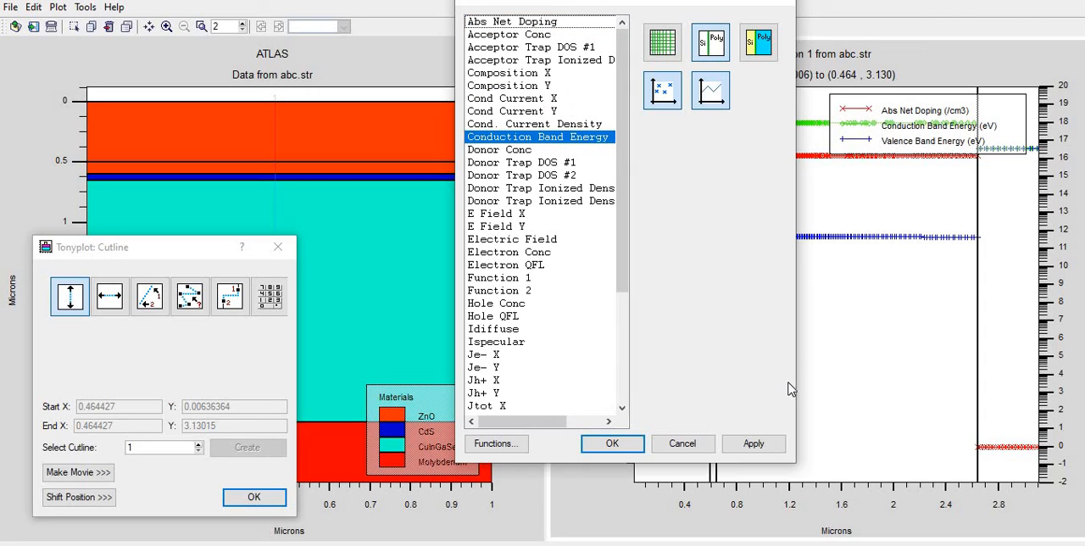
click(757, 443)
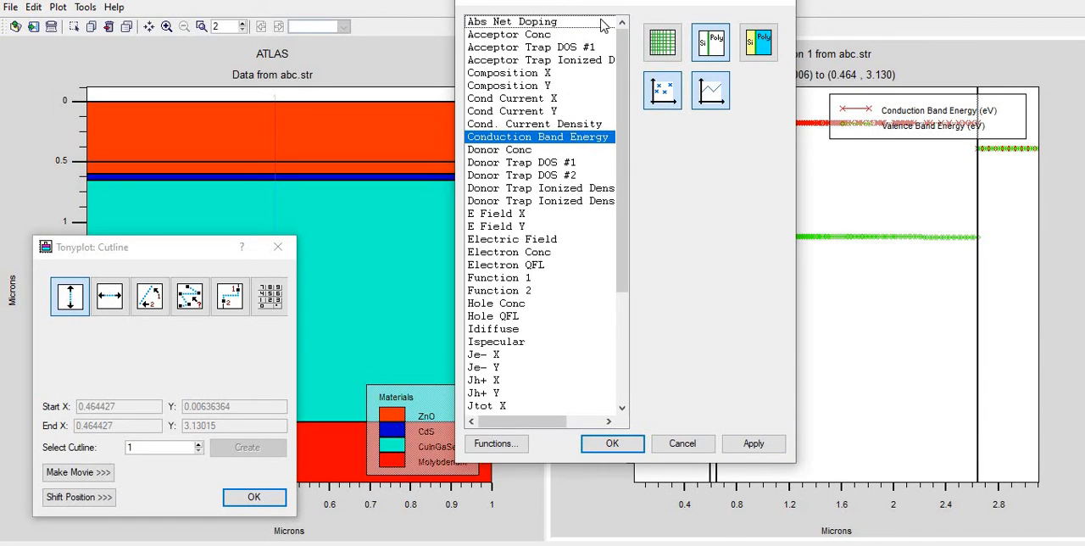
drag(660, 5, 683, 151)
drag(679, 115, 319, 85)
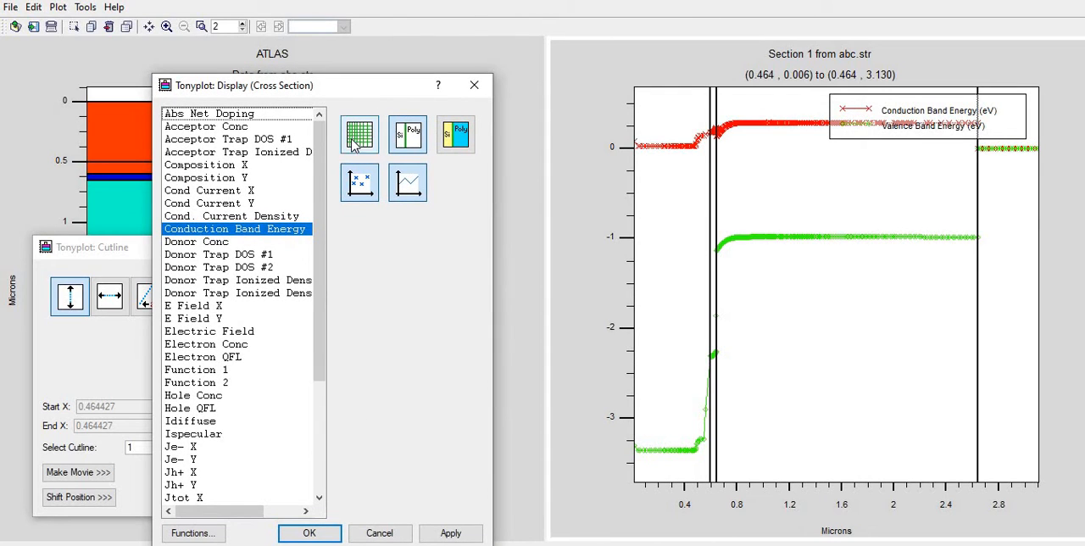
Show the mesh lines on the section plot and inspect them zoomed in on the first 0.8 microns
click(466, 534)
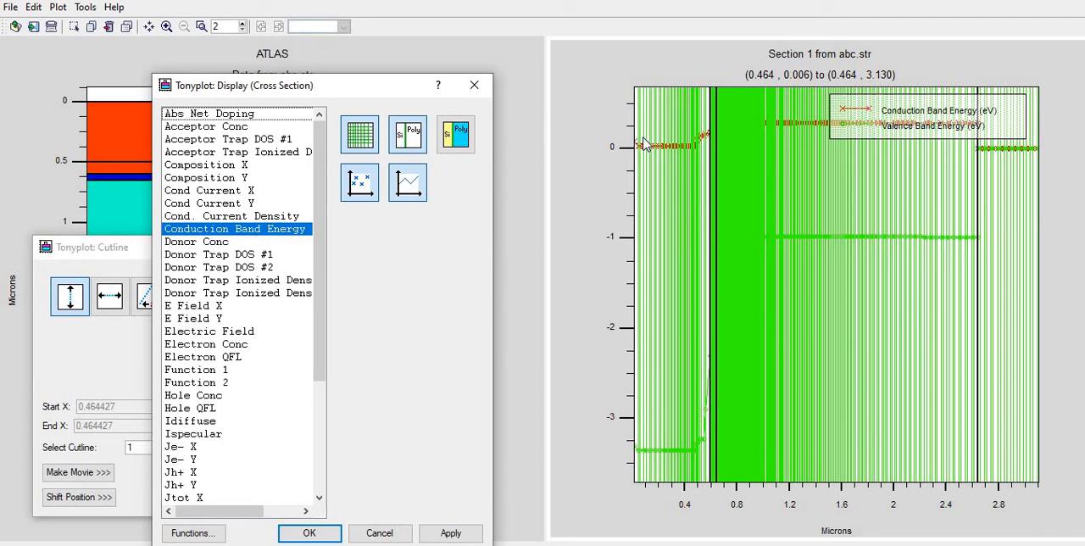
drag(634, 134, 742, 194)
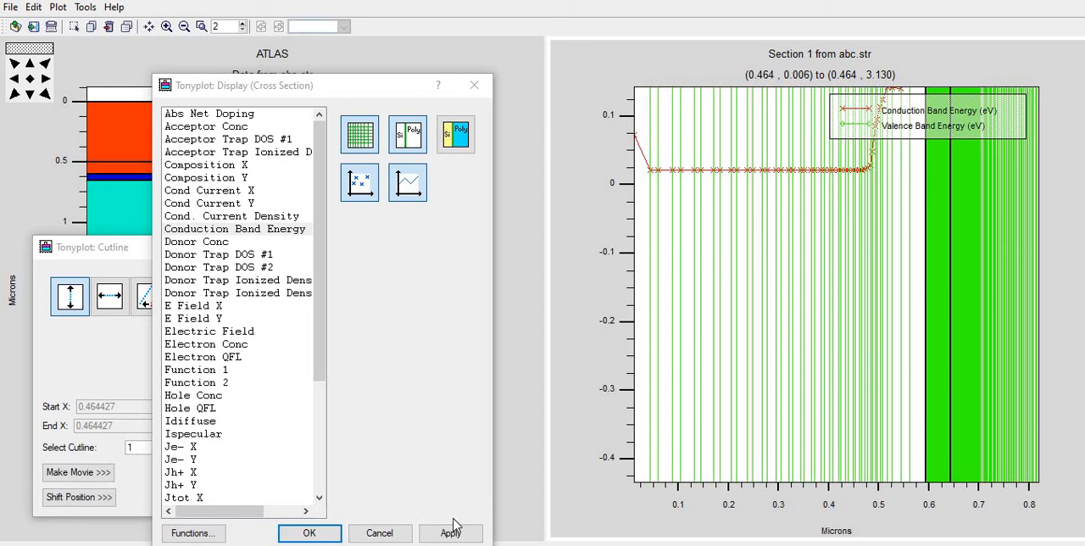
click(31, 80)
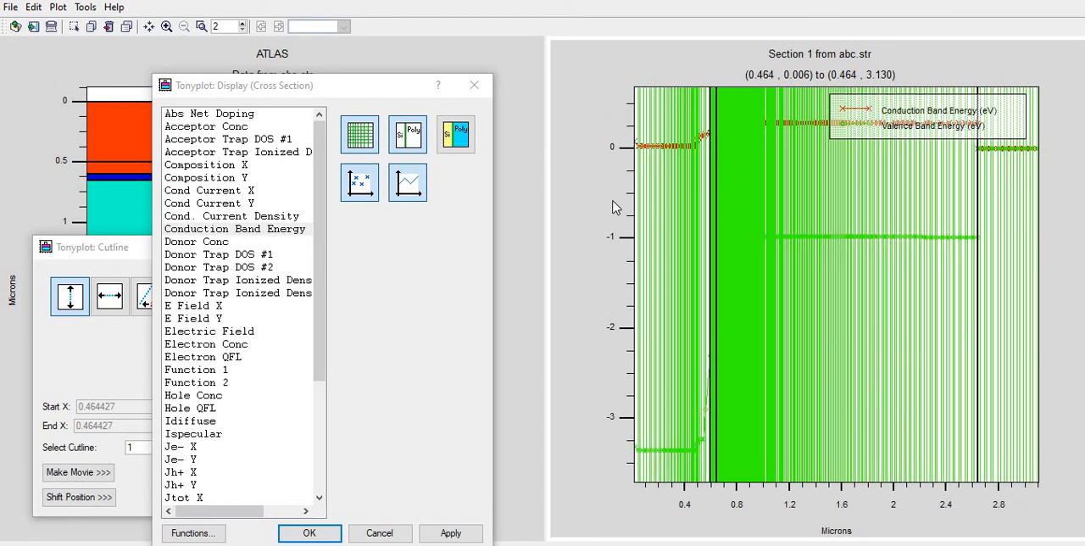
Hide the mesh lines on the section plot and show the region boundaries instead
click(373, 137)
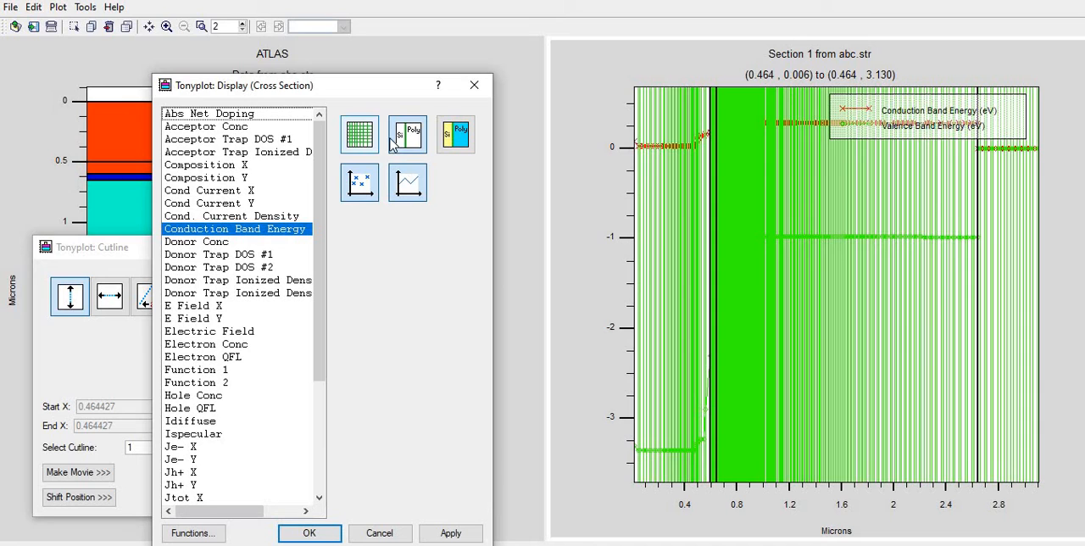
click(450, 532)
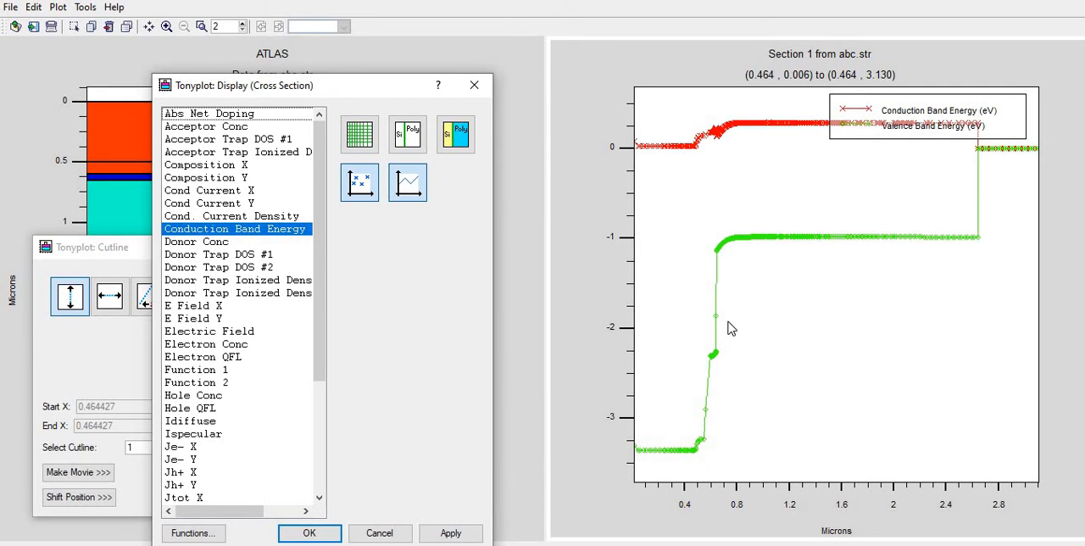
click(419, 139)
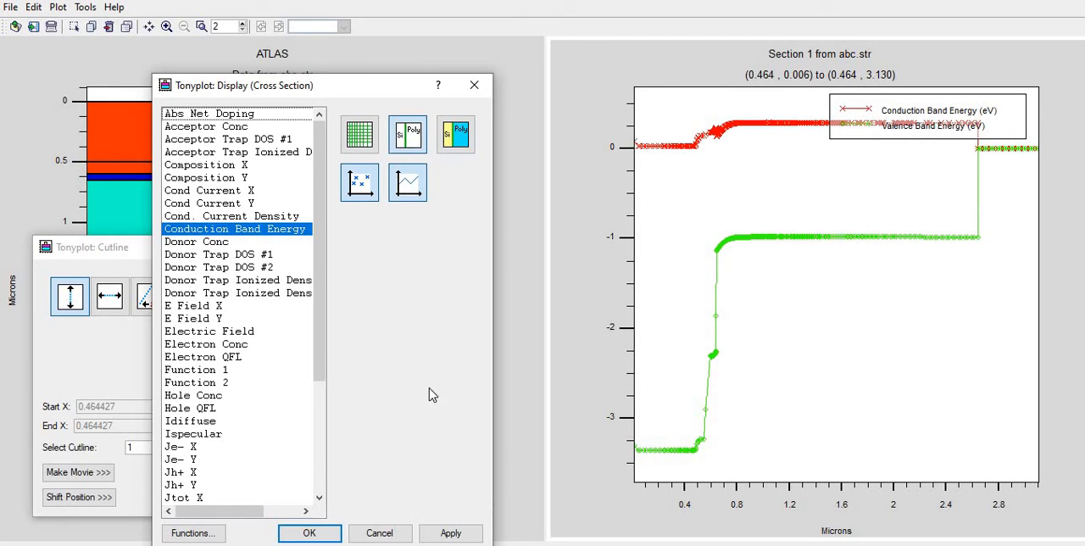
click(448, 530)
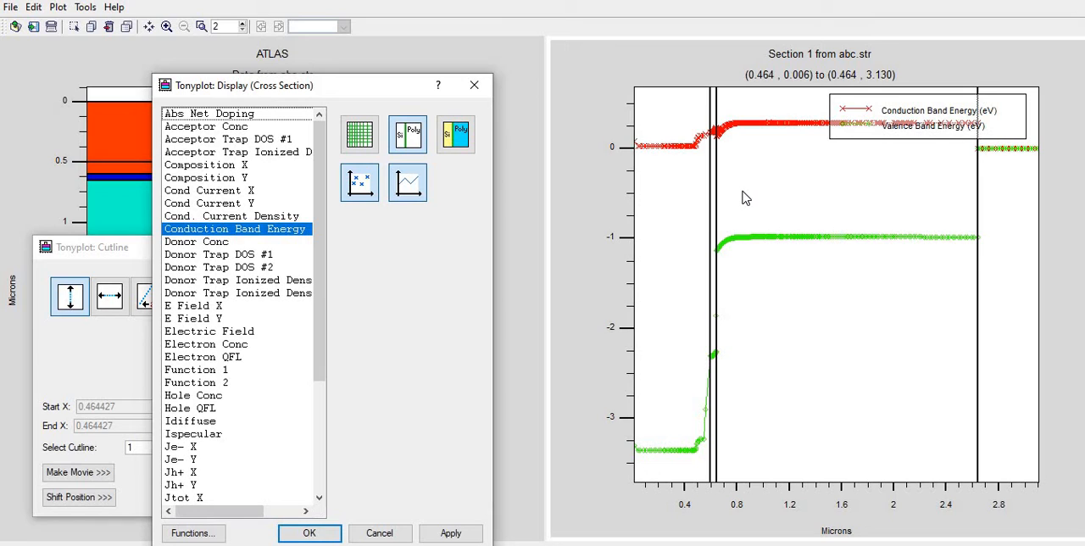
Fill the section plot regions with their material colours, and switch back to region boundaries without the fill
click(465, 137)
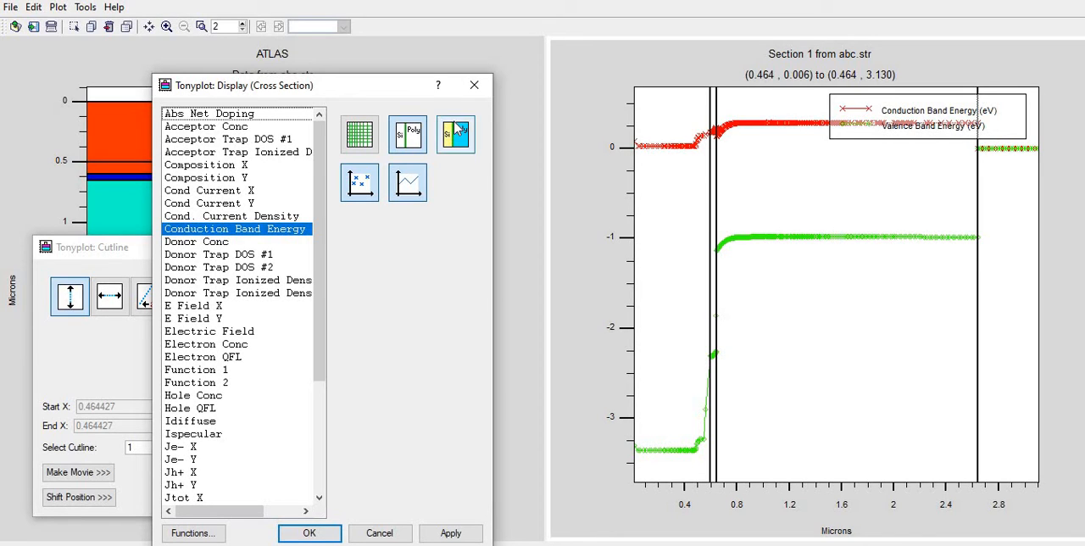
click(451, 533)
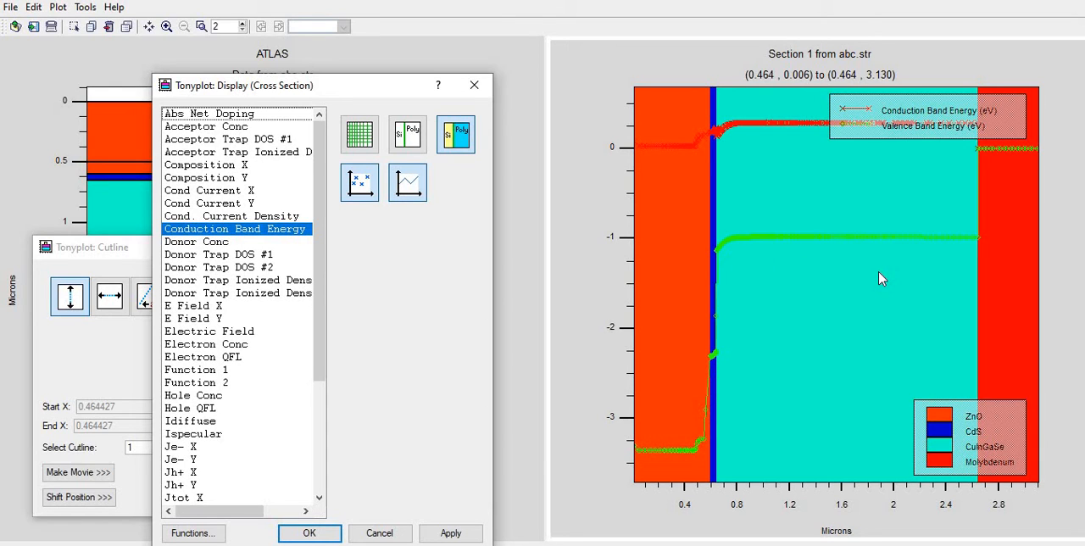
click(409, 138)
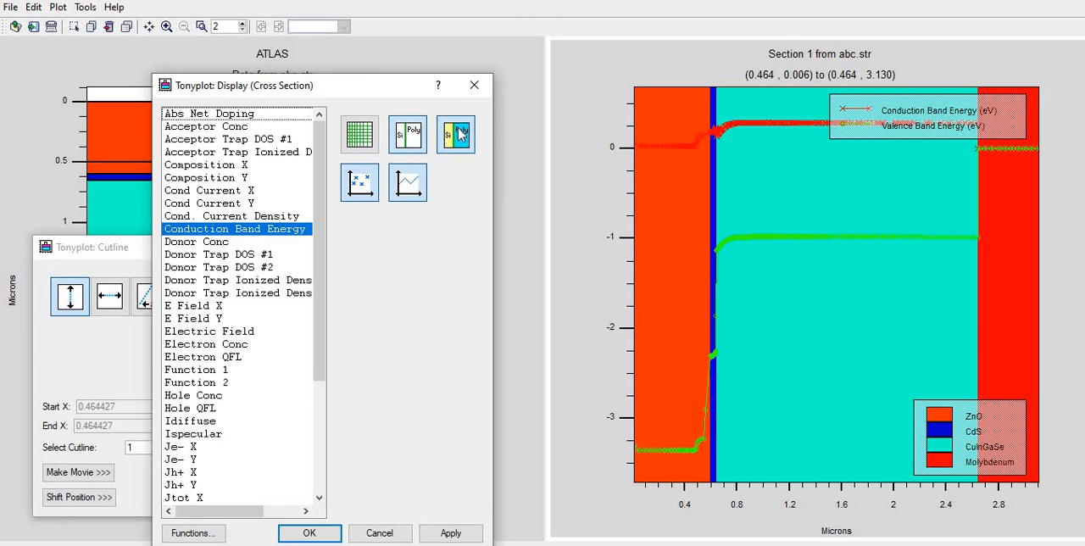
click(450, 534)
Remove the region boundaries and display the band energy curves as lines only, followed by data points only
click(404, 146)
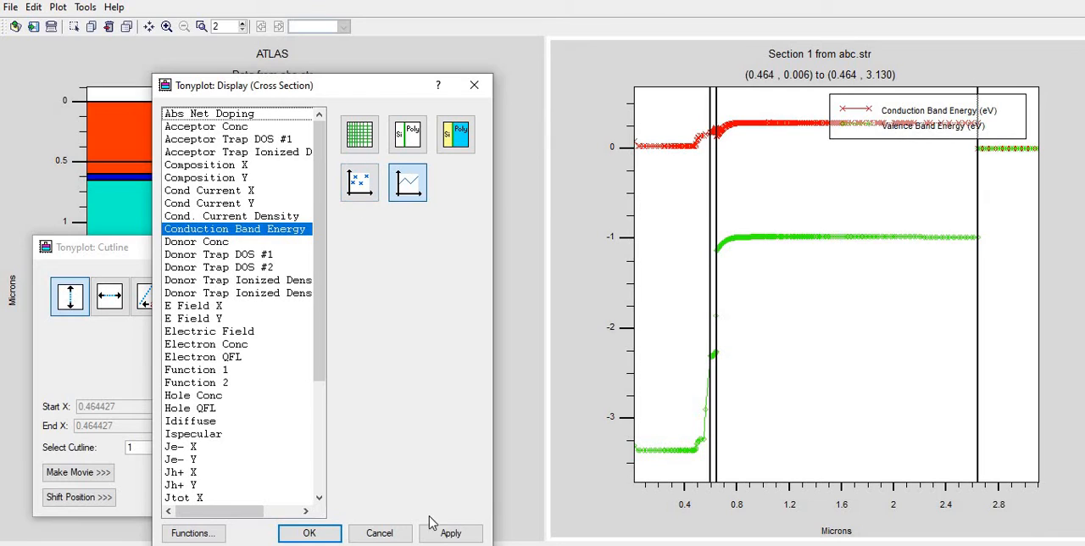
click(447, 533)
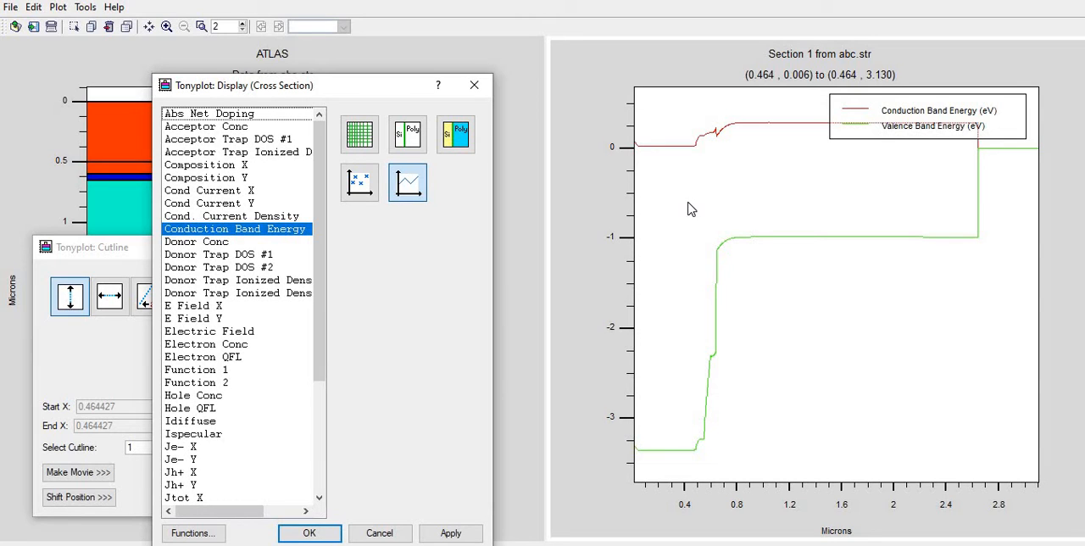
click(360, 183)
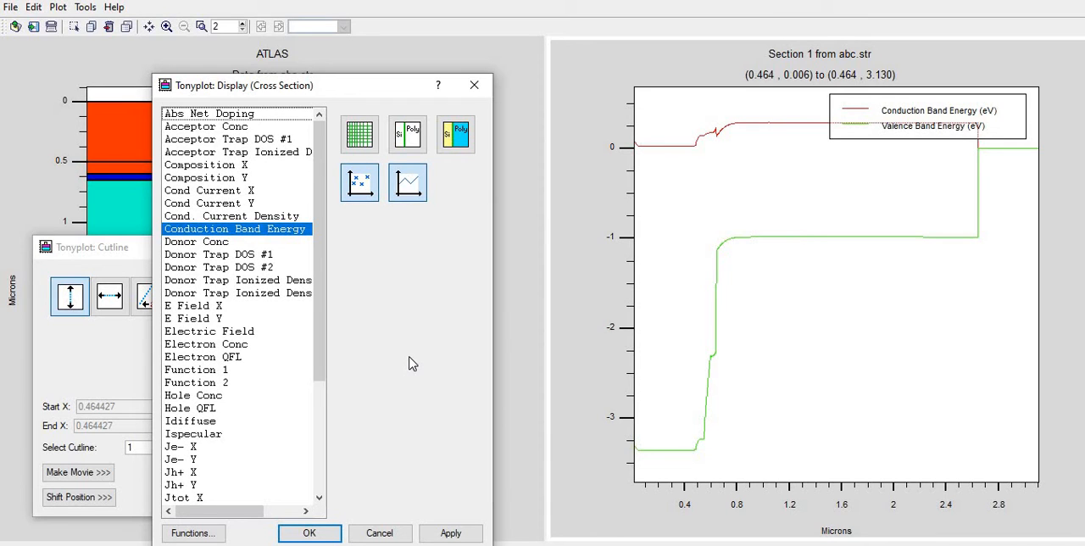
click(416, 193)
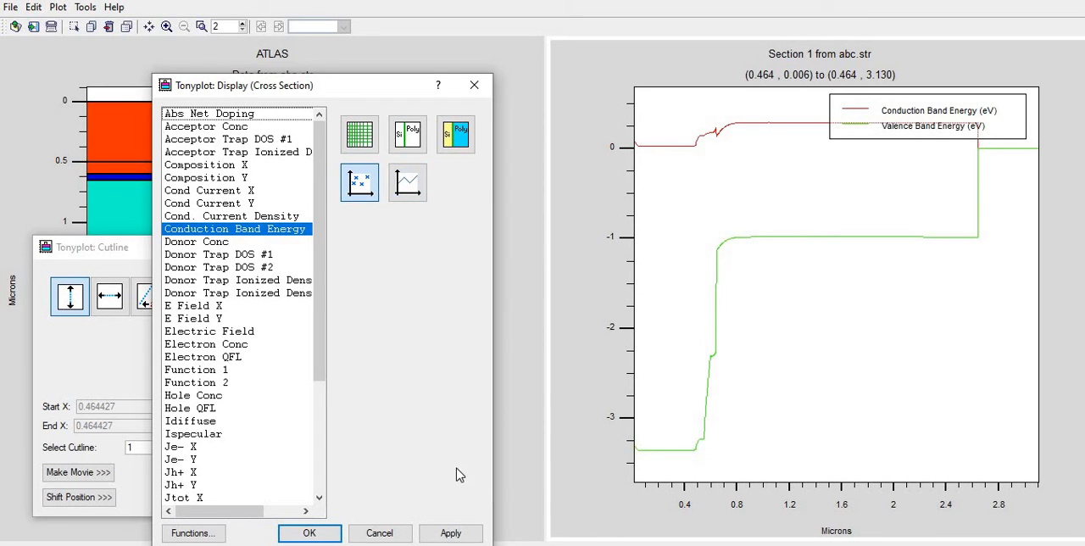
click(465, 532)
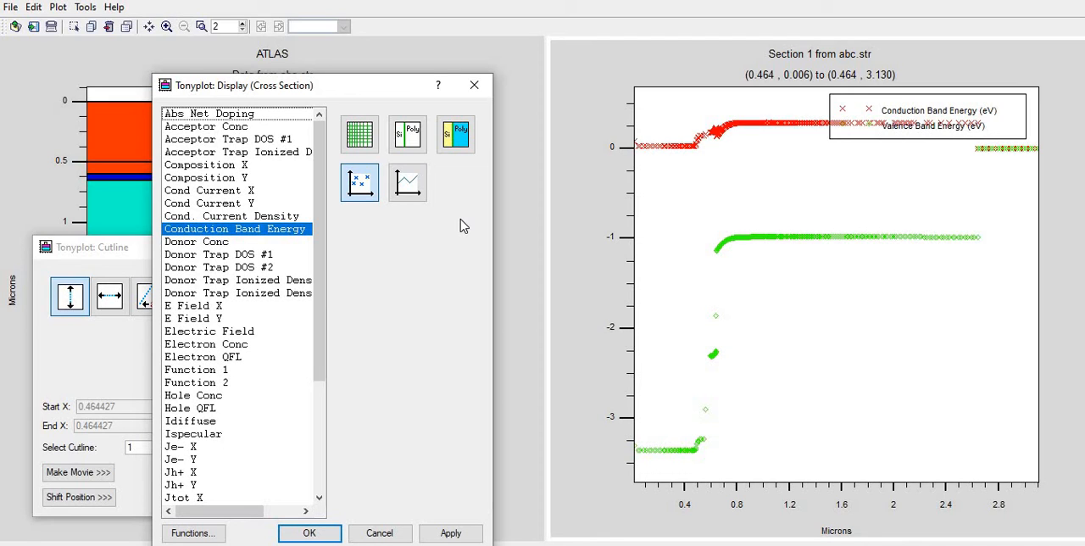
Show the band energy curves with both lines and data points, and close the display settings and cutline dialogs
click(407, 188)
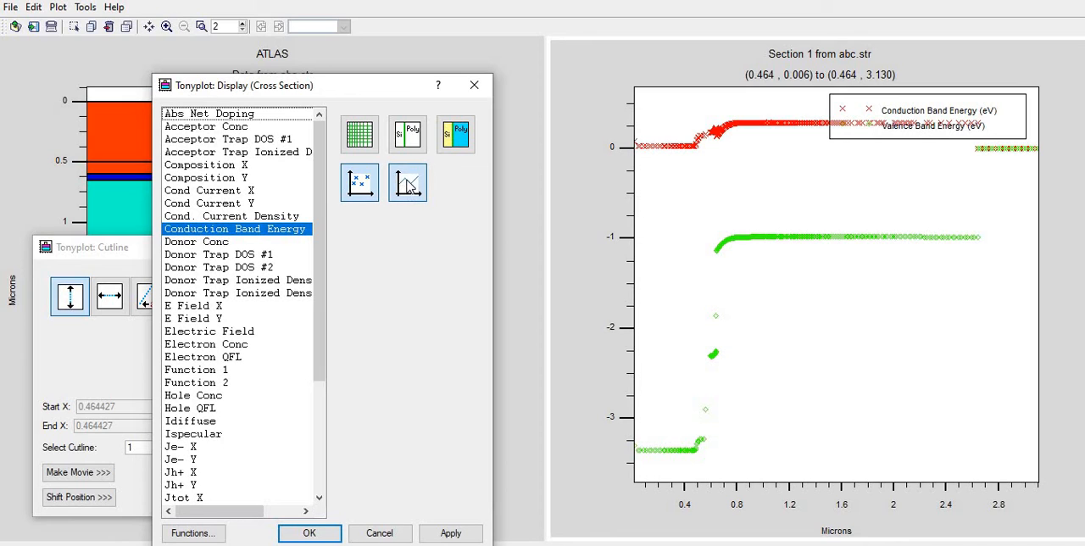
click(405, 145)
click(451, 534)
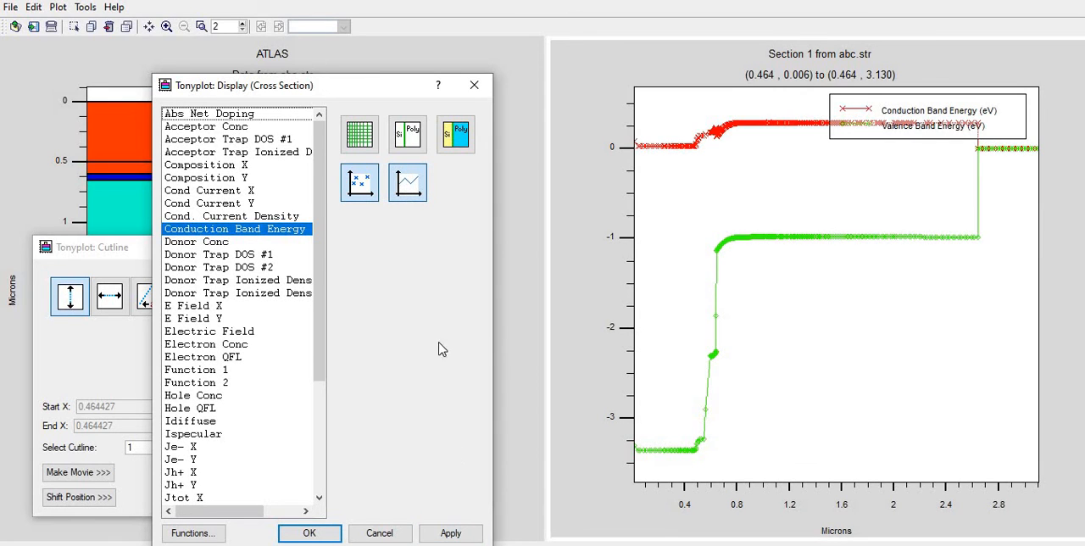
click(474, 85)
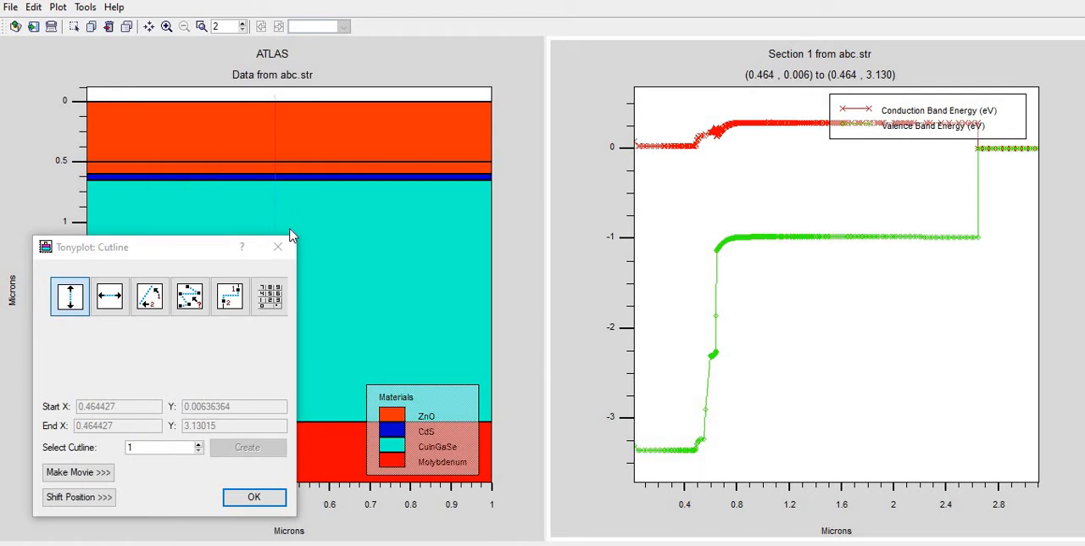
click(277, 249)
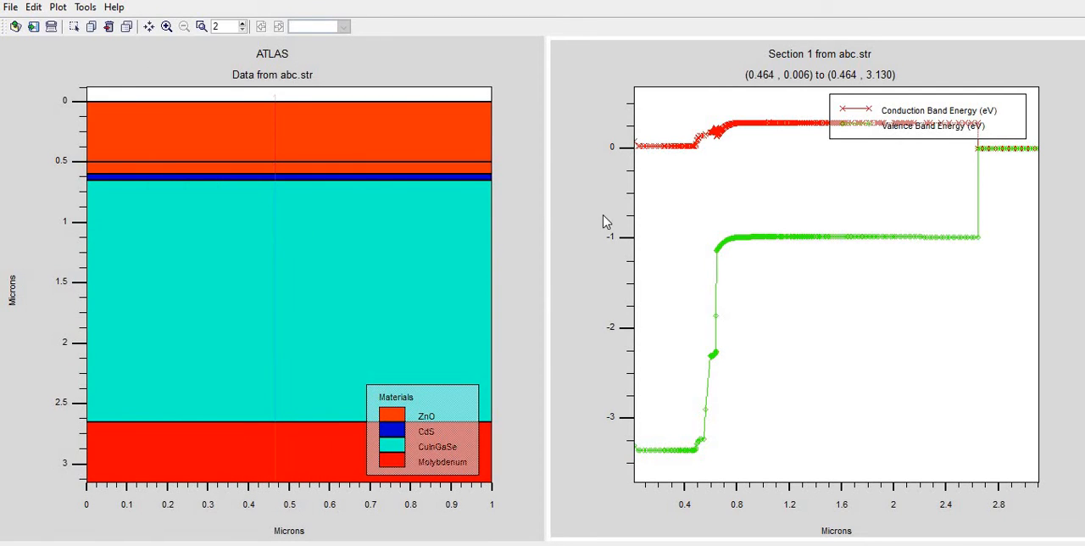
Show only the mesh on the 2D structure plot, without region outlines or material fill, and move the display settings clear of its upper part
right_click(225, 228)
click(265, 243)
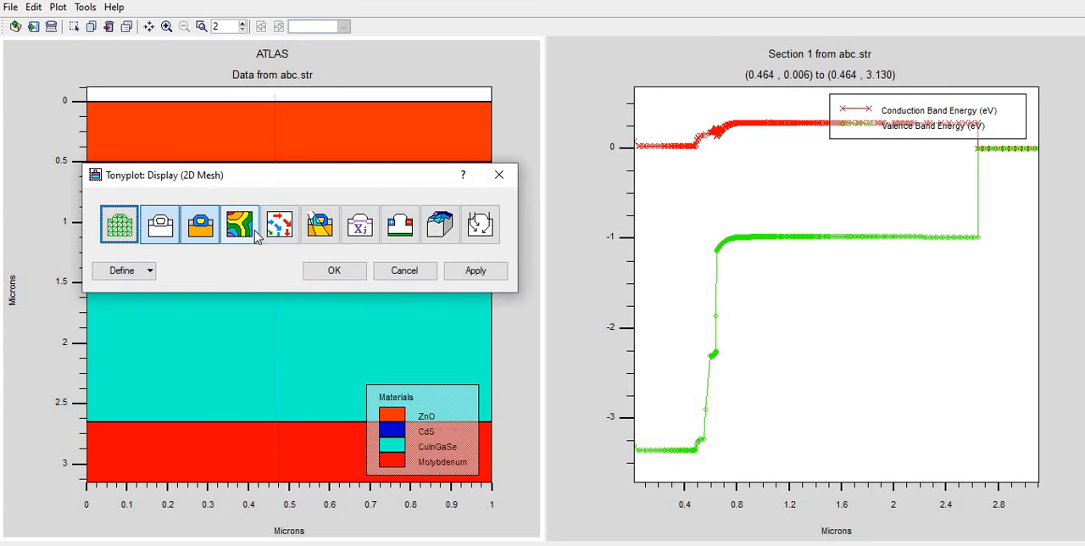
click(134, 236)
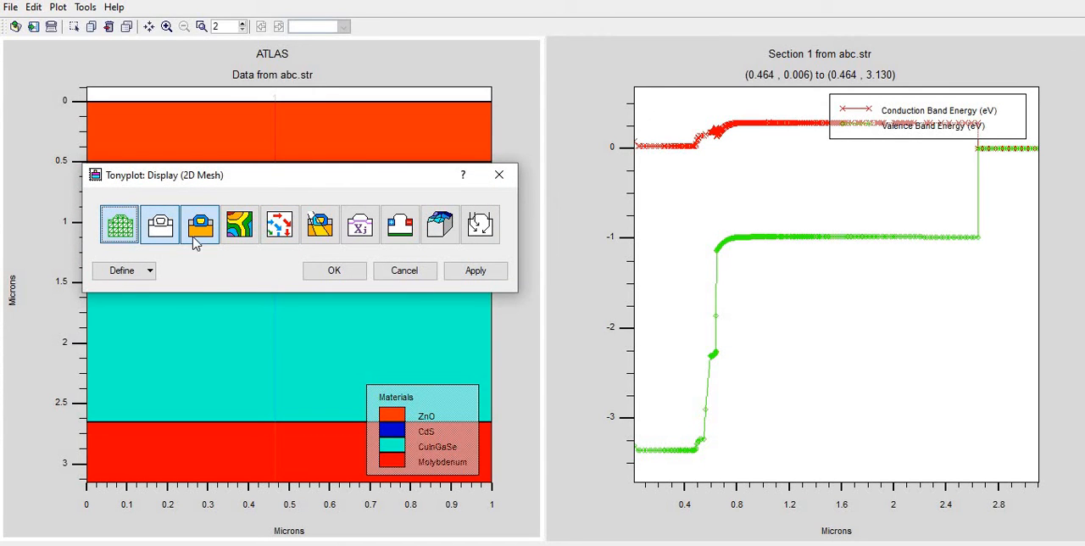
click(479, 269)
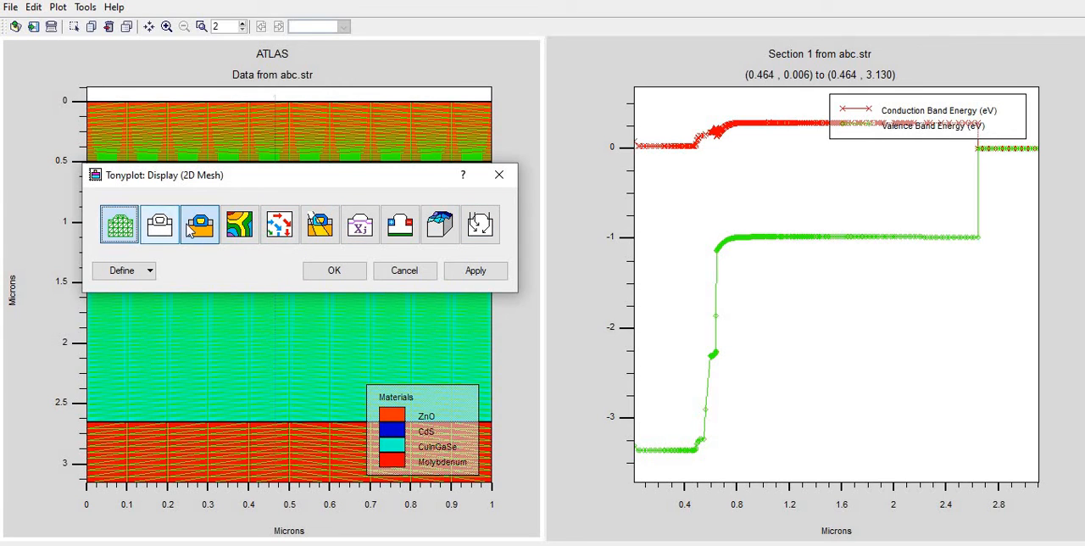
click(476, 271)
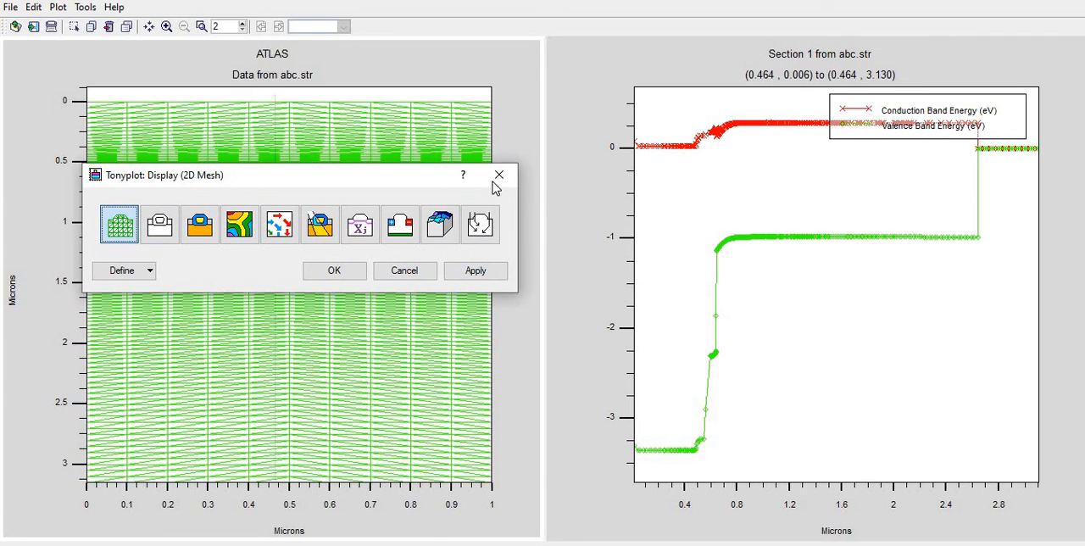
drag(371, 180, 217, 392)
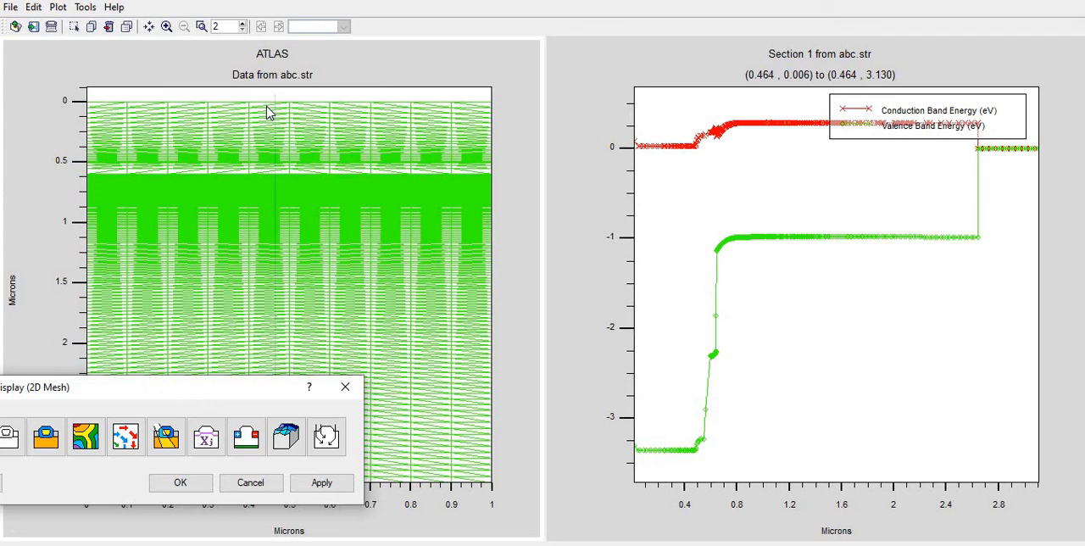
Show the mesh lines on the section plot for comparison with the structure mesh and close its display settings
click(693, 191)
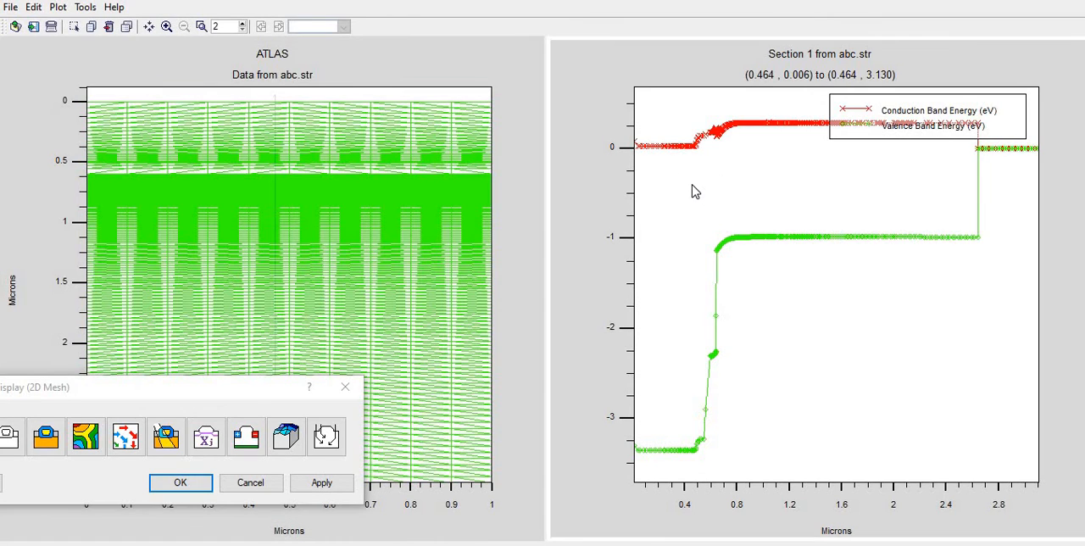
right_click(693, 191)
click(716, 190)
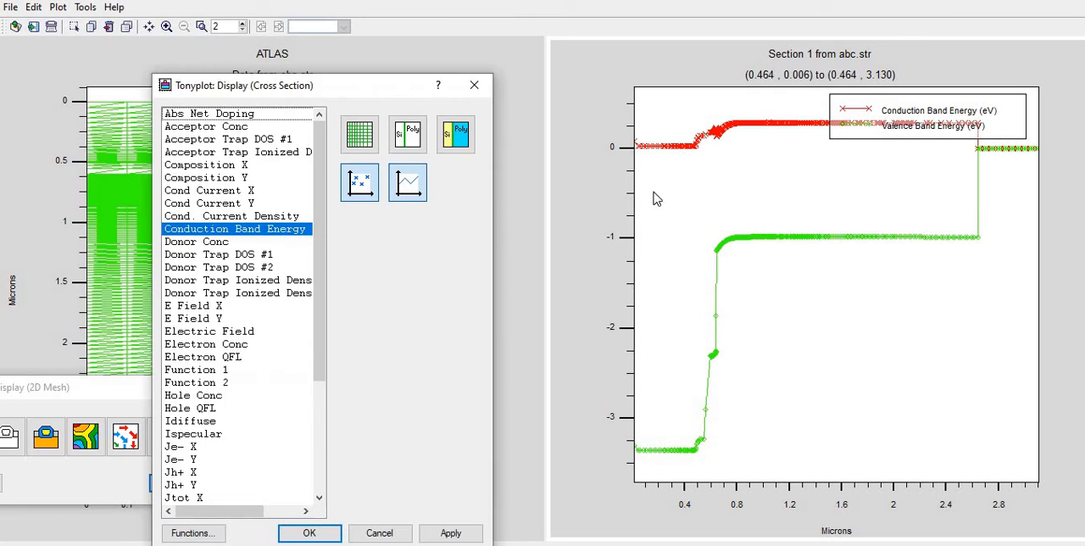
click(373, 138)
click(451, 533)
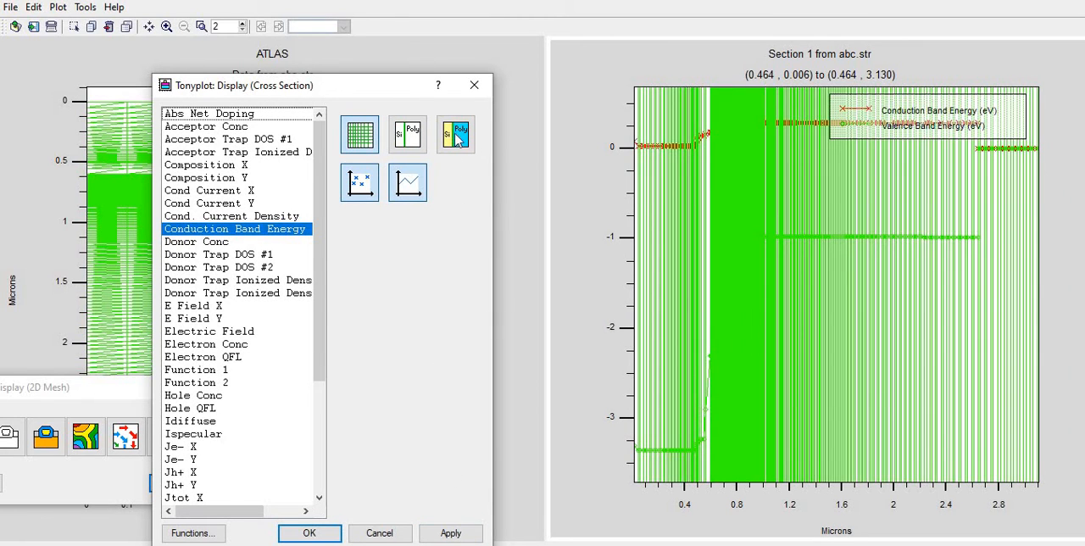
click(474, 85)
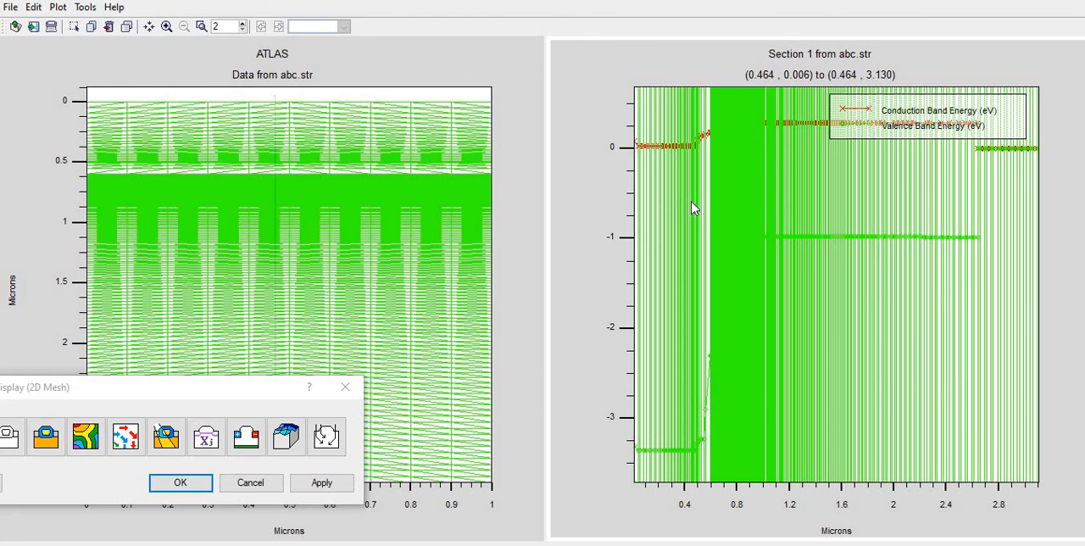
Delete the section plot and replace the structure plot's mesh with region outlines and material fill
key(Delete)
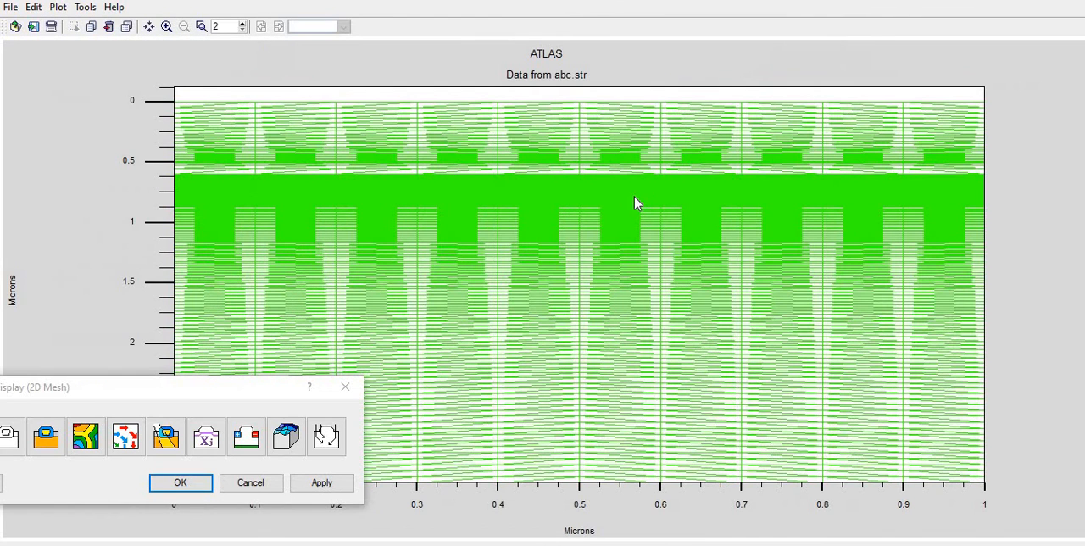
click(239, 398)
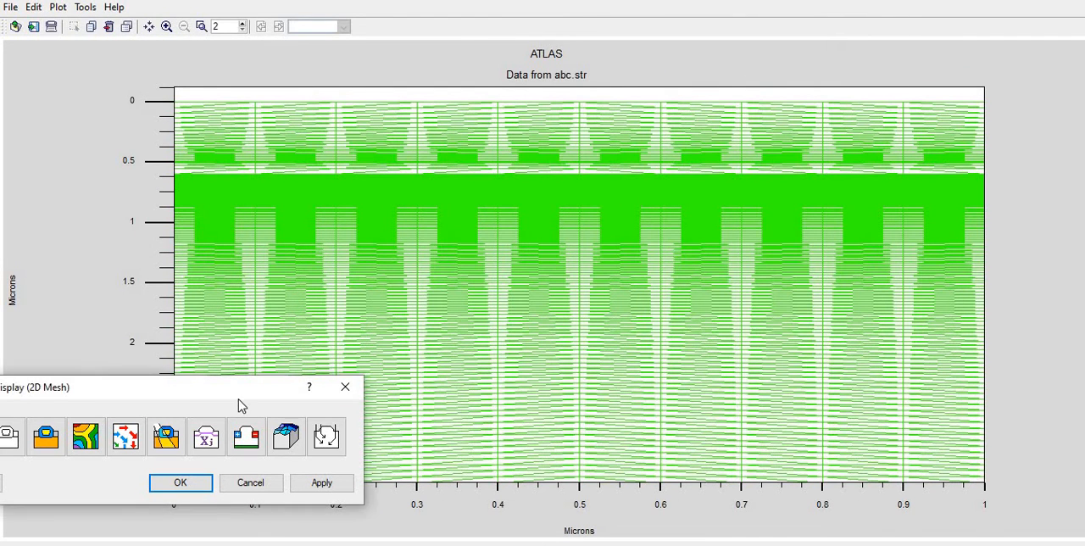
drag(524, 282, 622, 241)
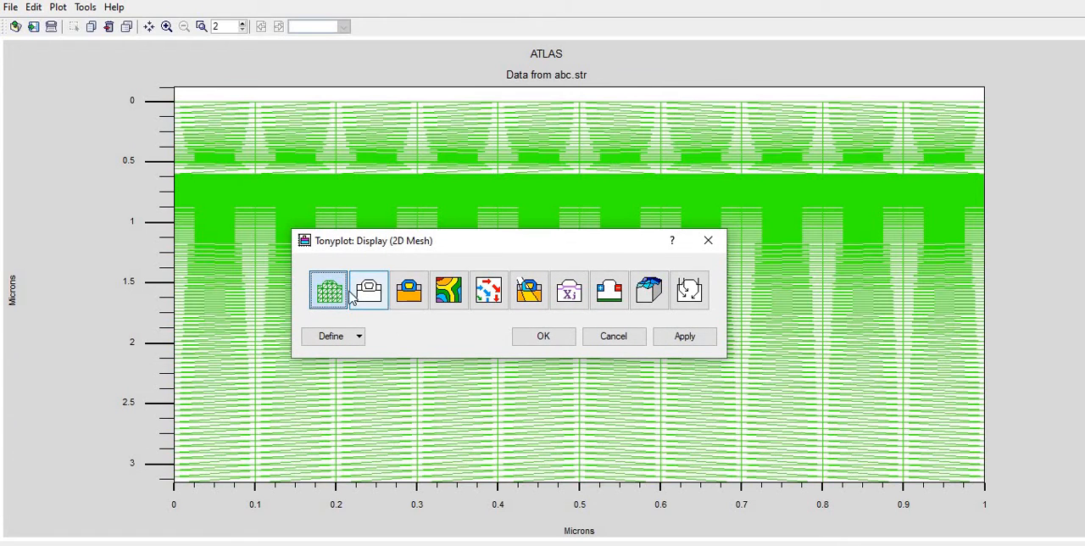
click(368, 293)
click(409, 293)
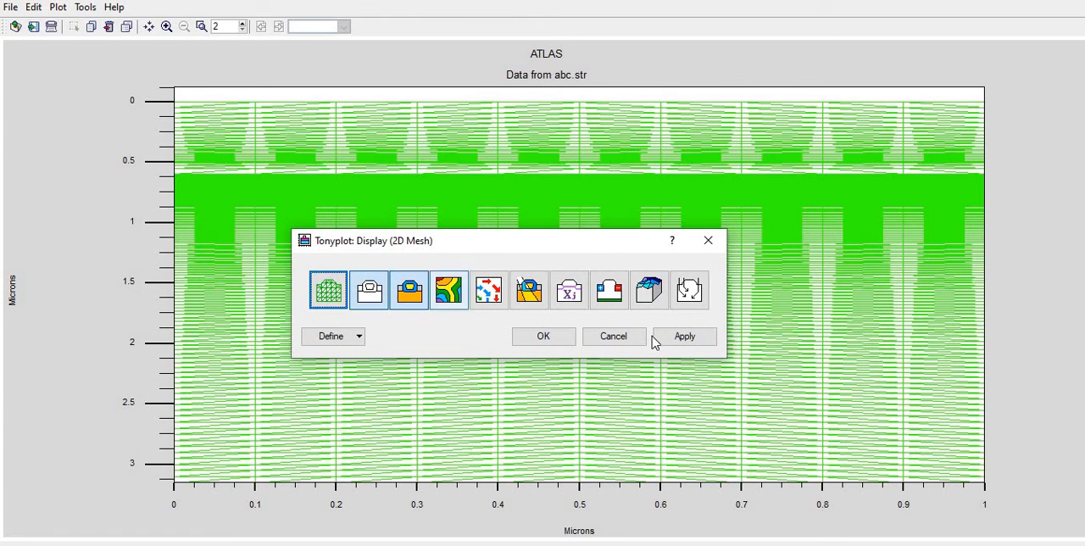
click(666, 336)
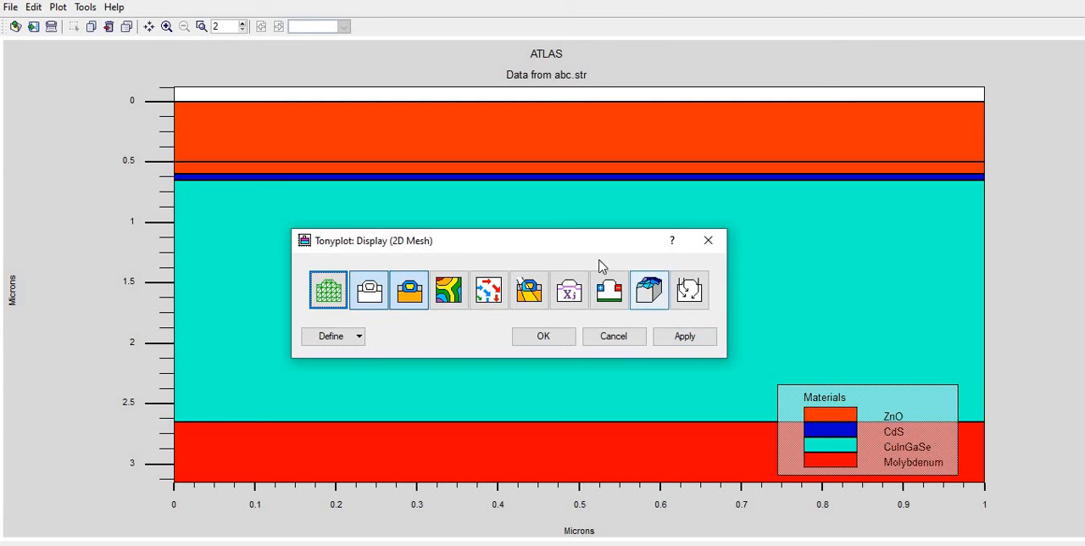
Turn on contours for the 2D structure plot and open the contour definition settings
drag(611, 245, 712, 223)
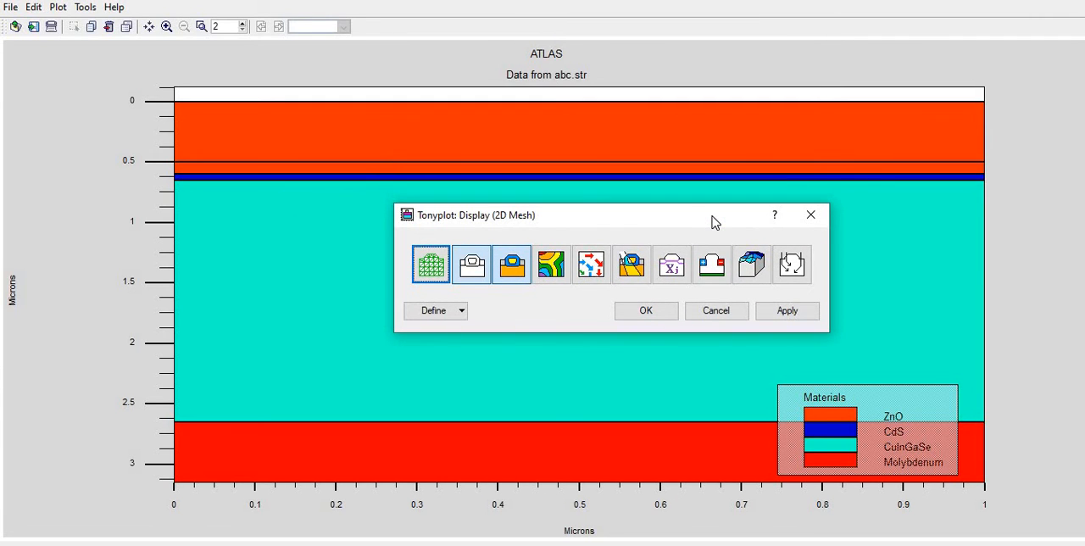
click(553, 267)
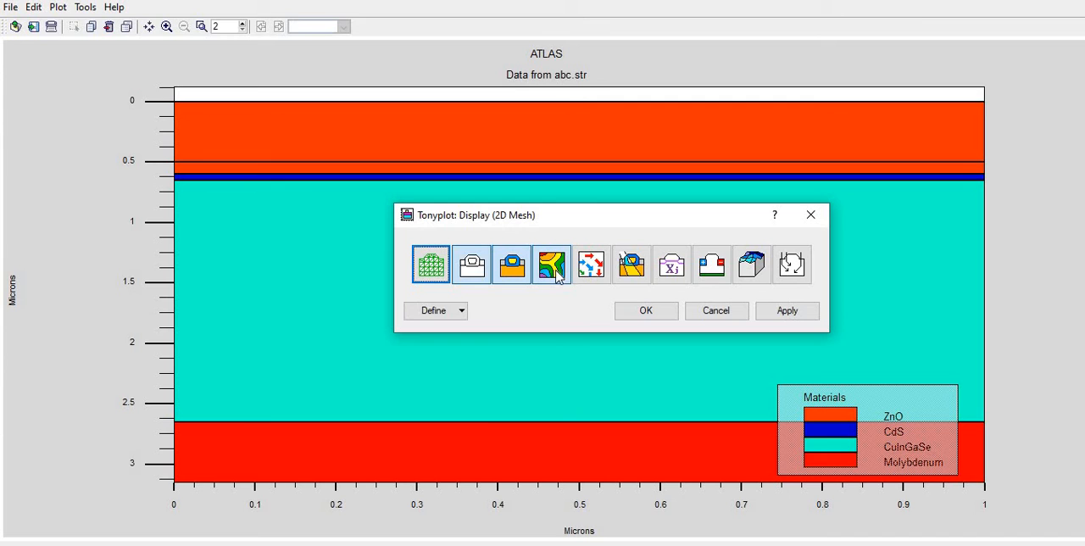
click(454, 312)
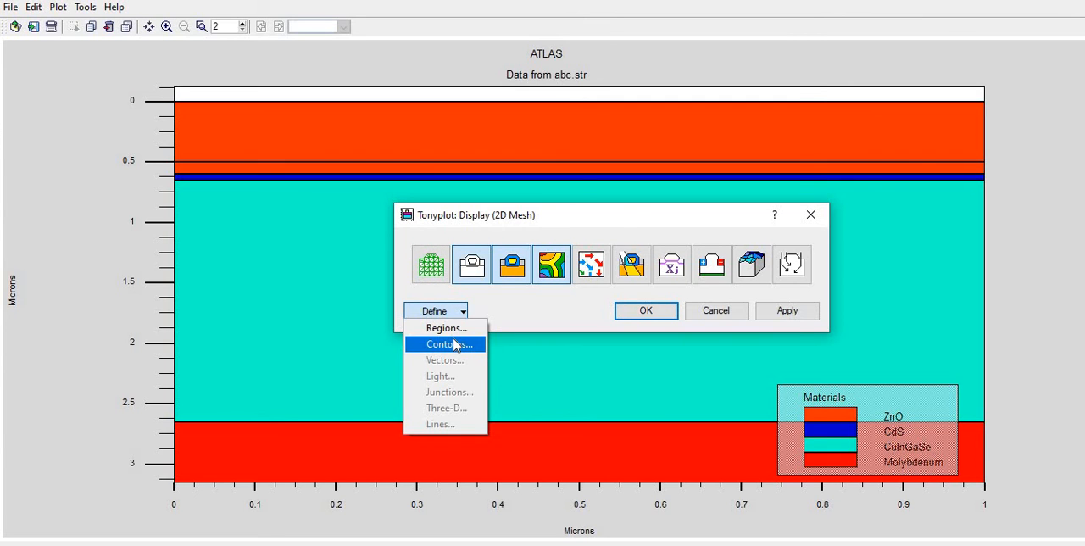
click(449, 343)
Display Electric Field contours on a linear scale for set 1 and close the 2D mesh display settings
click(722, 96)
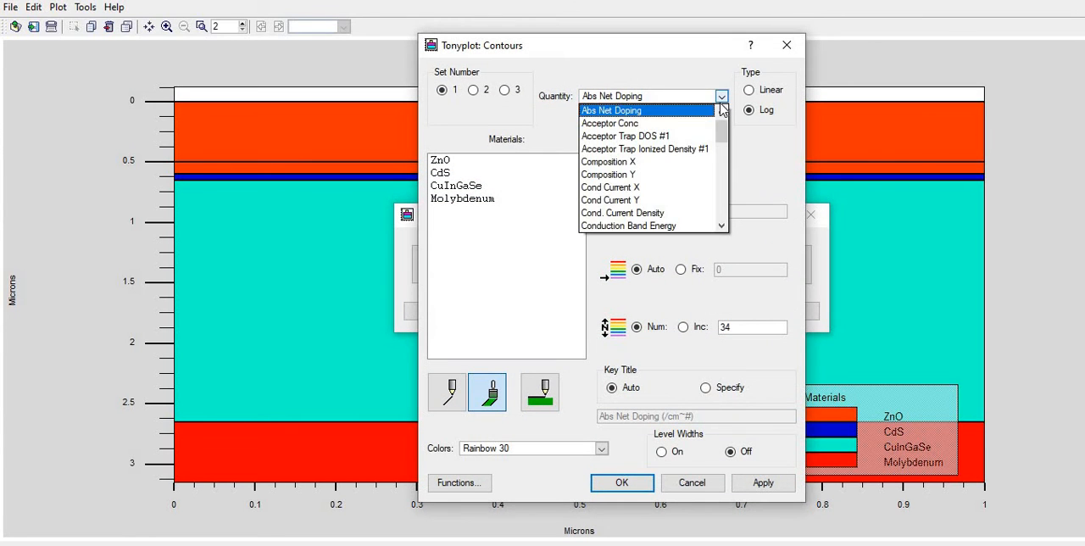
click(723, 160)
scroll(721, 155, up, 1)
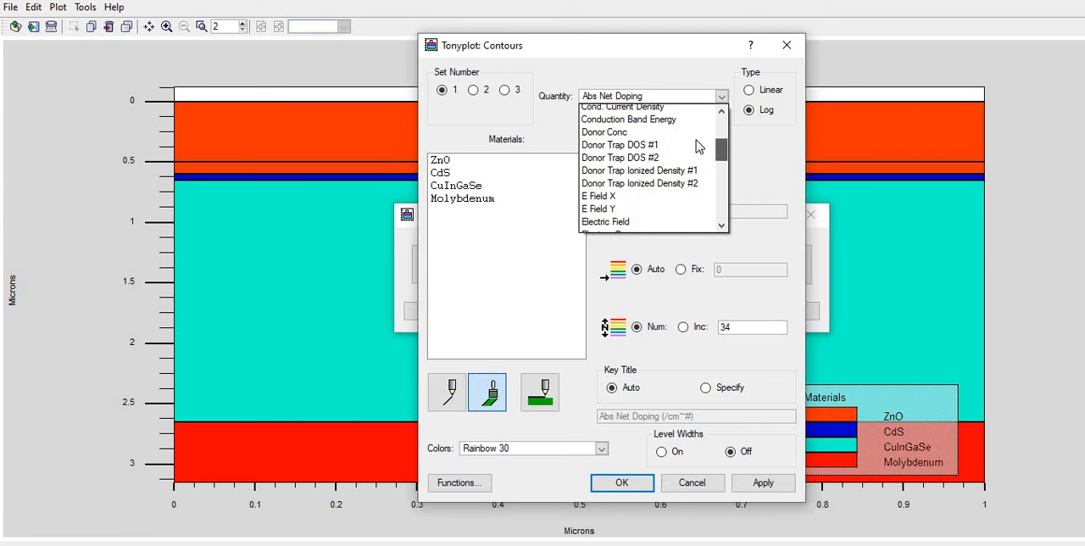
click(670, 119)
click(723, 99)
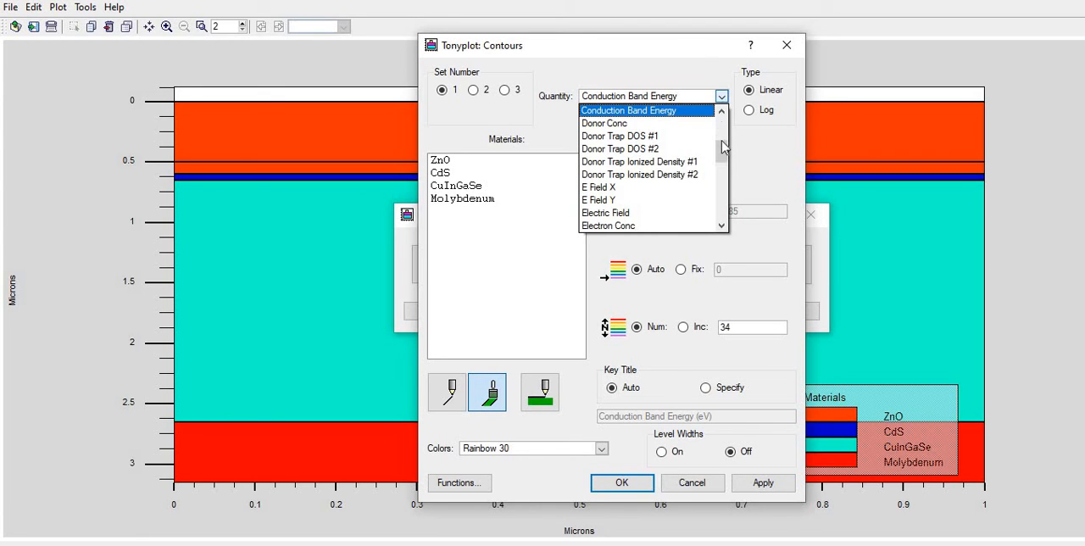
click(723, 158)
click(669, 149)
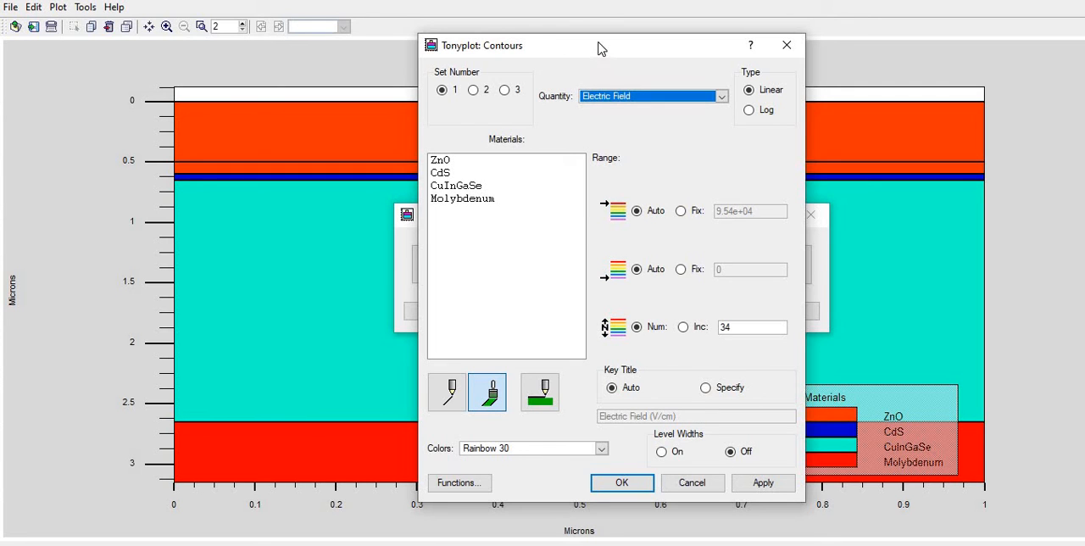
click(760, 483)
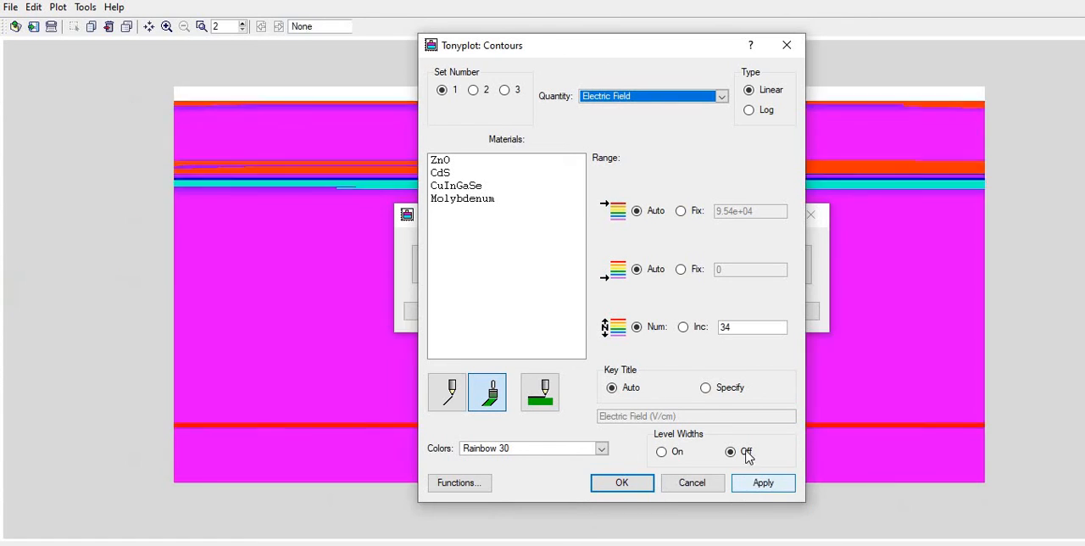
drag(689, 47, 270, 388)
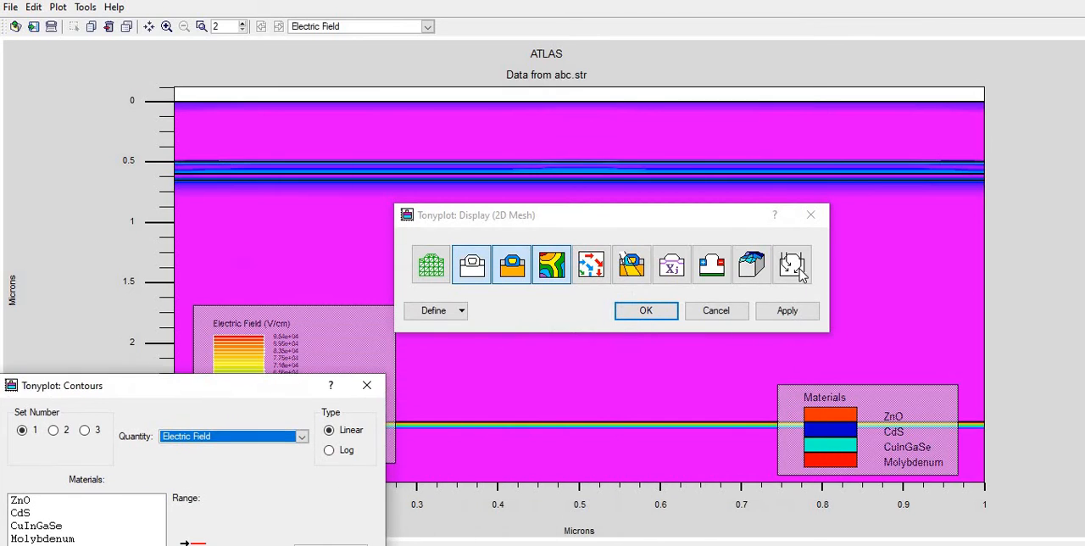
click(646, 310)
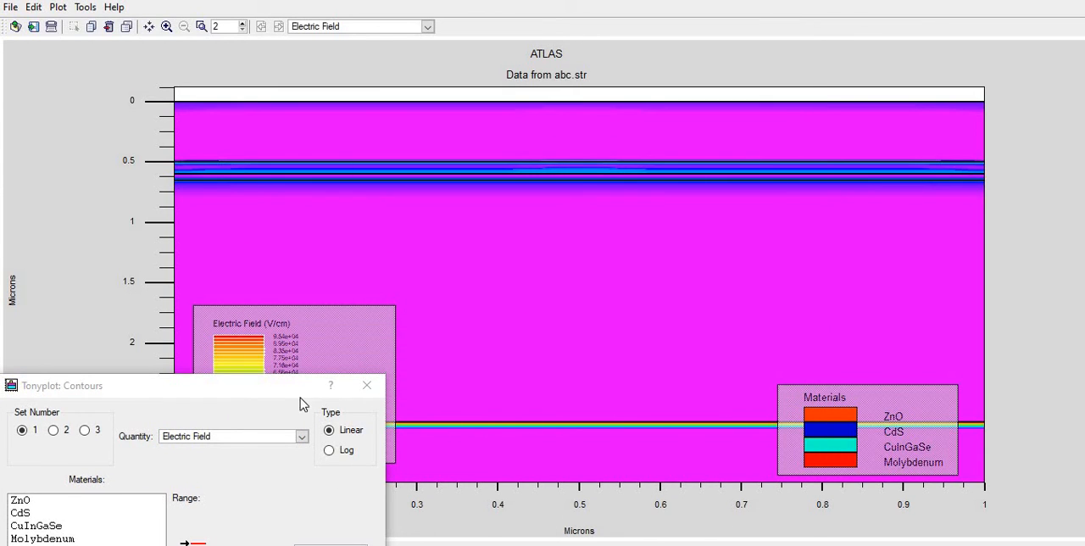
Change the set 1 contour quantity to Photogeneration Rate and apply it to the plot
drag(253, 396, 507, 100)
click(552, 141)
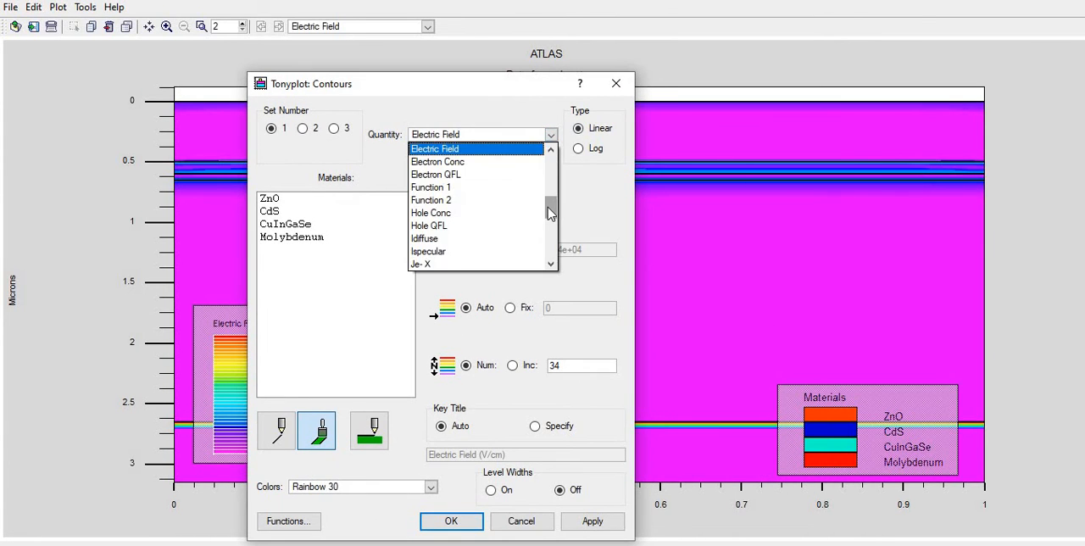
drag(550, 209, 519, 249)
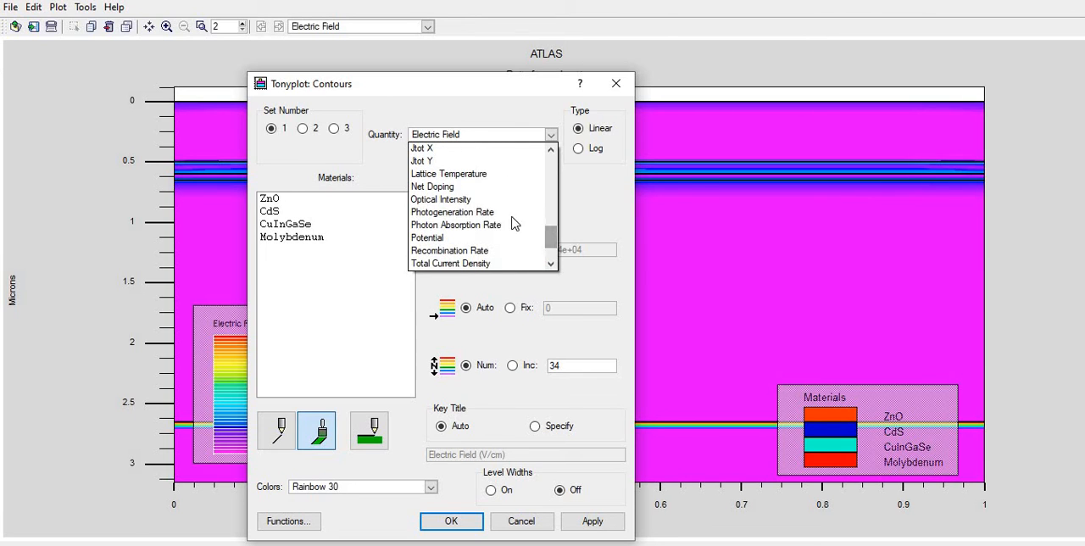
click(519, 251)
click(591, 522)
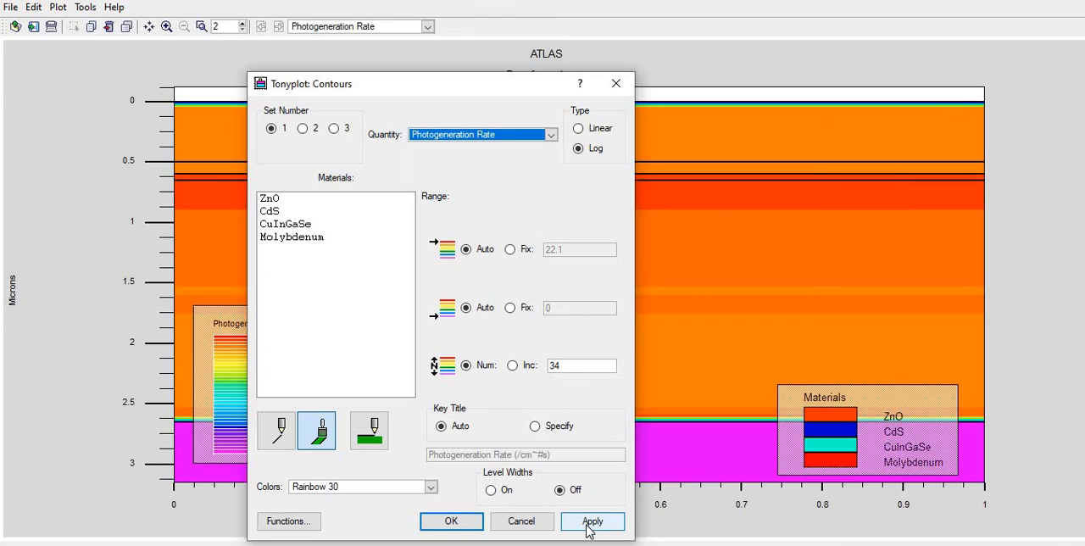
Change the set 1 contour quantity to Photon Absorption Rate and apply it to the plot
click(551, 136)
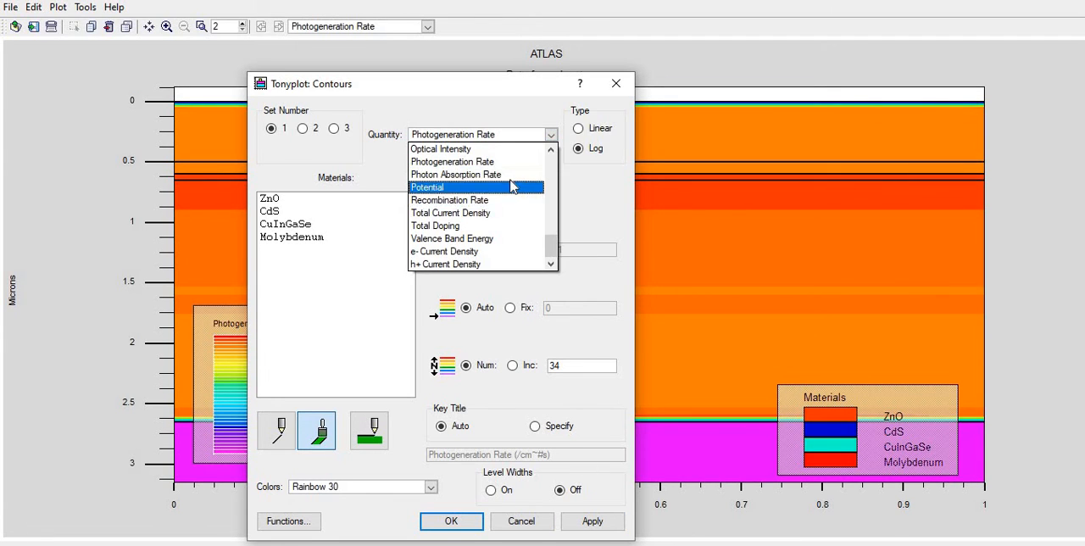
click(509, 175)
click(602, 522)
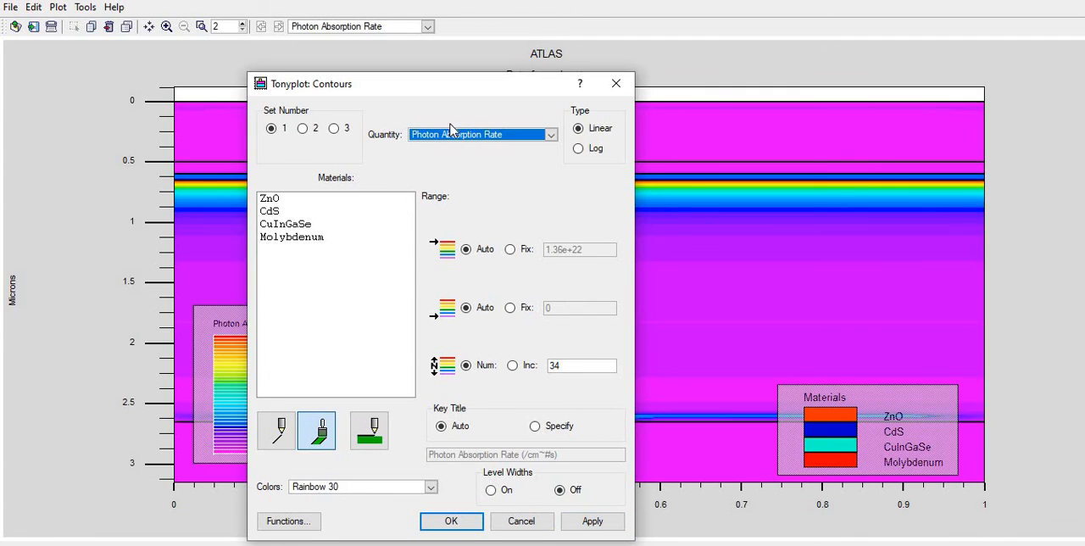
Add Electric Field as the quantity of contour set 2, apply it, and move the contour settings clear of the plot's legends
click(311, 131)
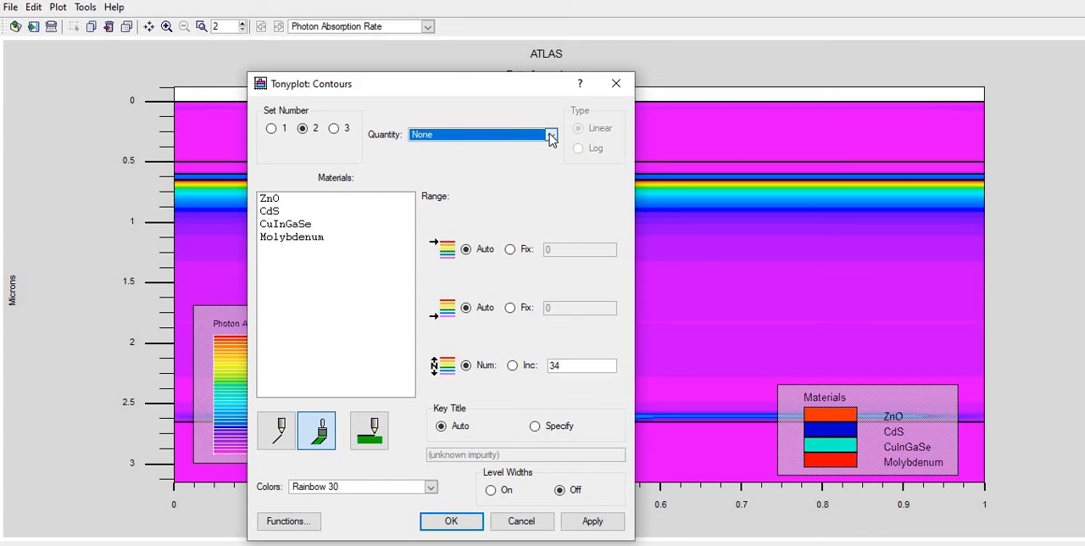
click(551, 134)
drag(549, 174, 549, 185)
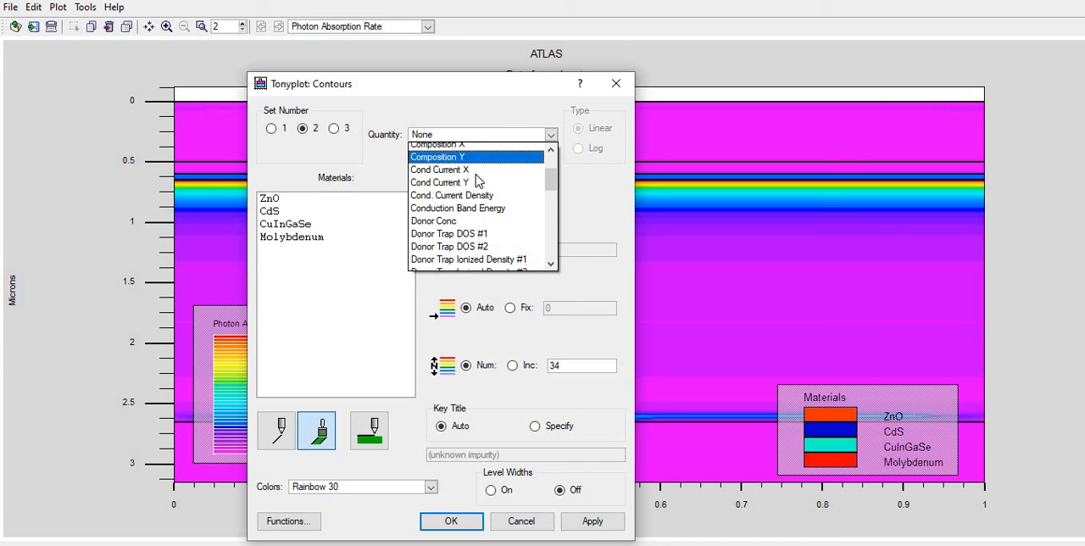
scroll(472, 234, down, 3)
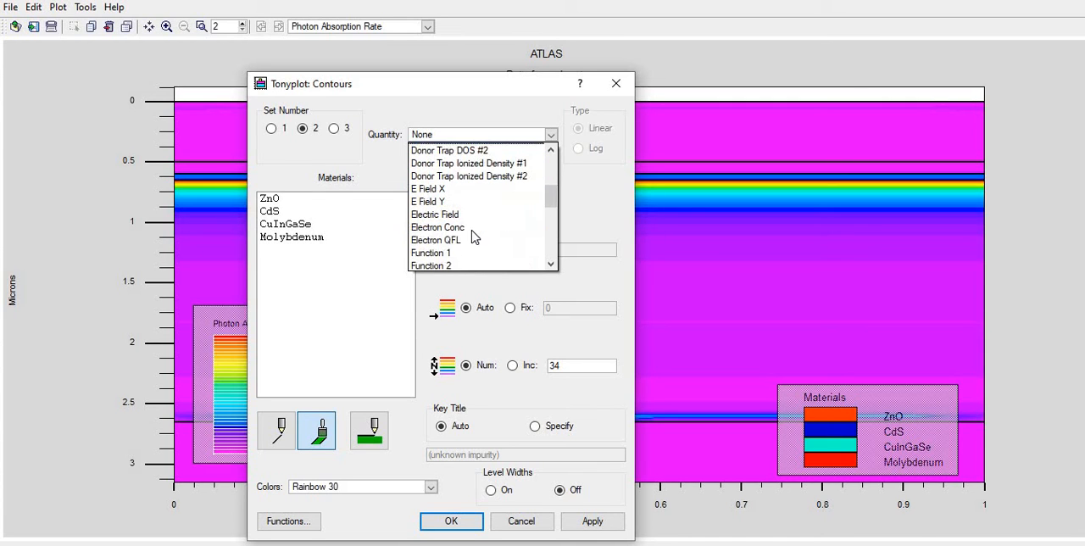
click(467, 208)
click(585, 521)
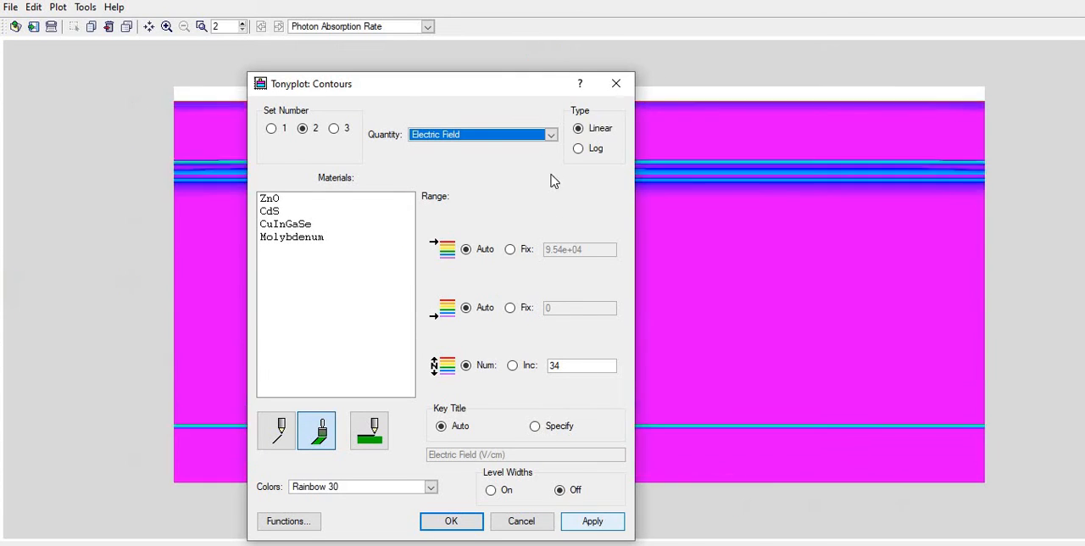
drag(552, 83, 731, 209)
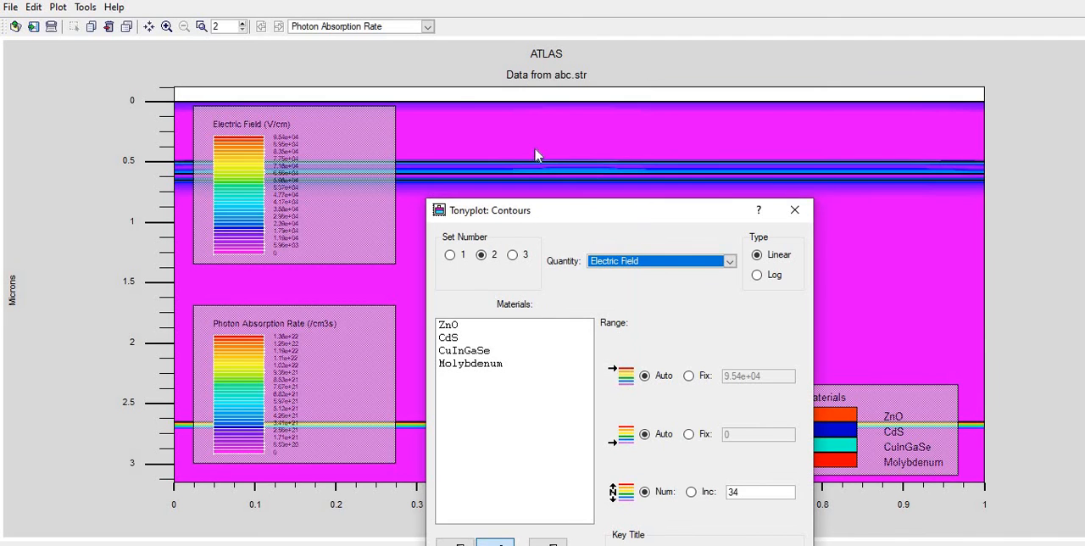
Switch the plot's active contour quantity to Potential, then Total Current Density, and finally Valence Band Energy
click(427, 28)
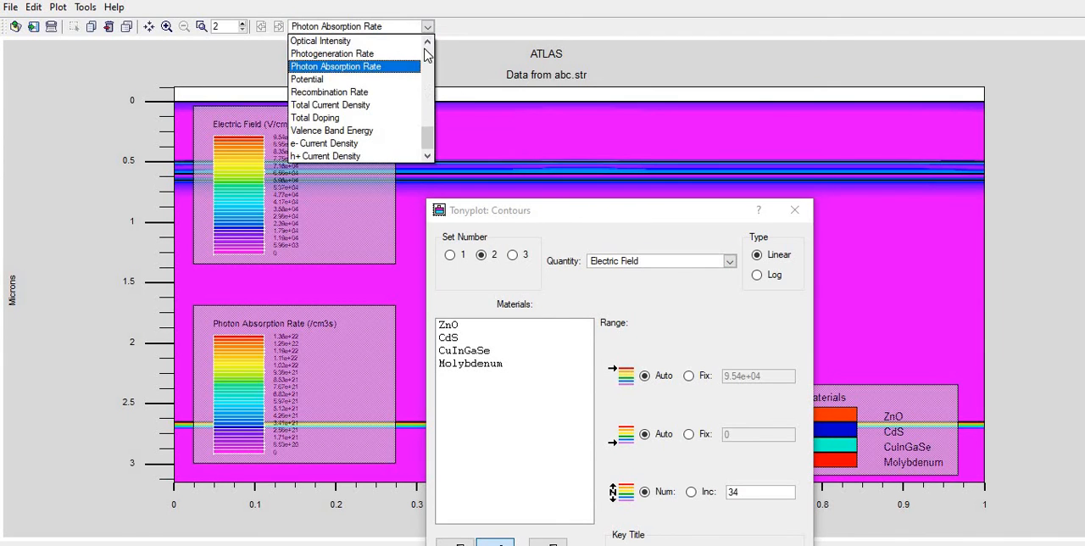
click(383, 79)
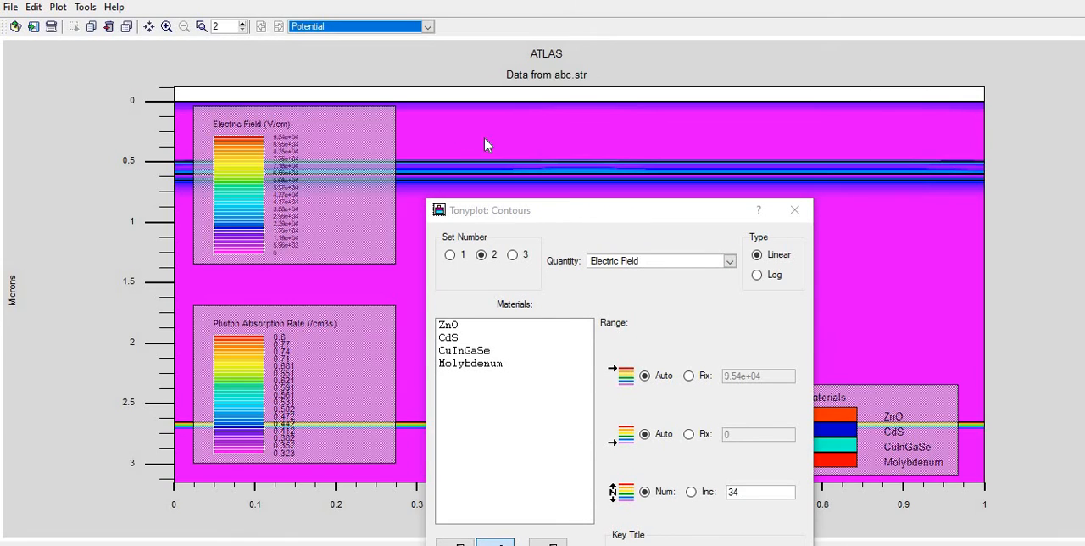
click(427, 28)
click(377, 109)
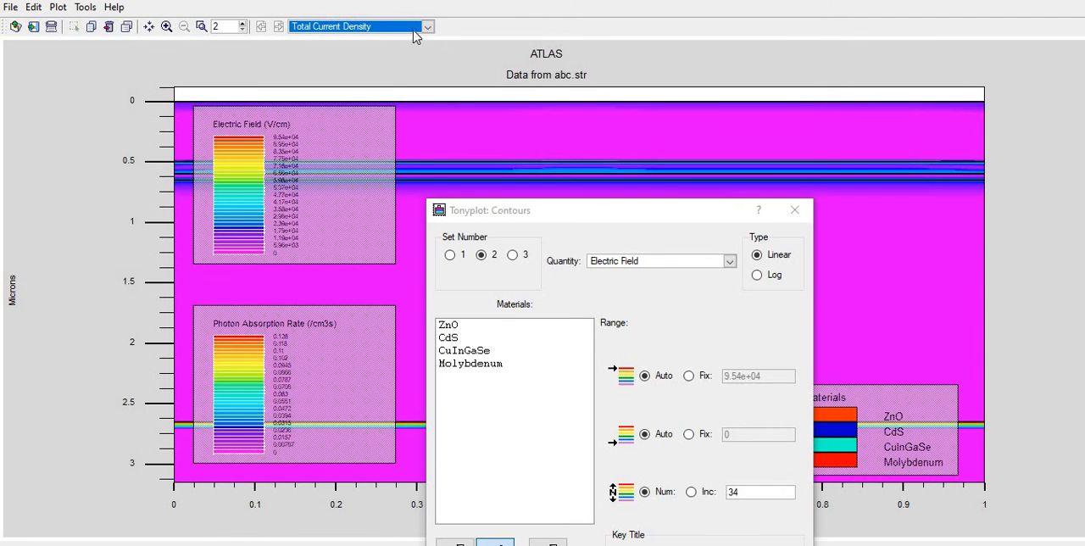
click(427, 28)
click(377, 138)
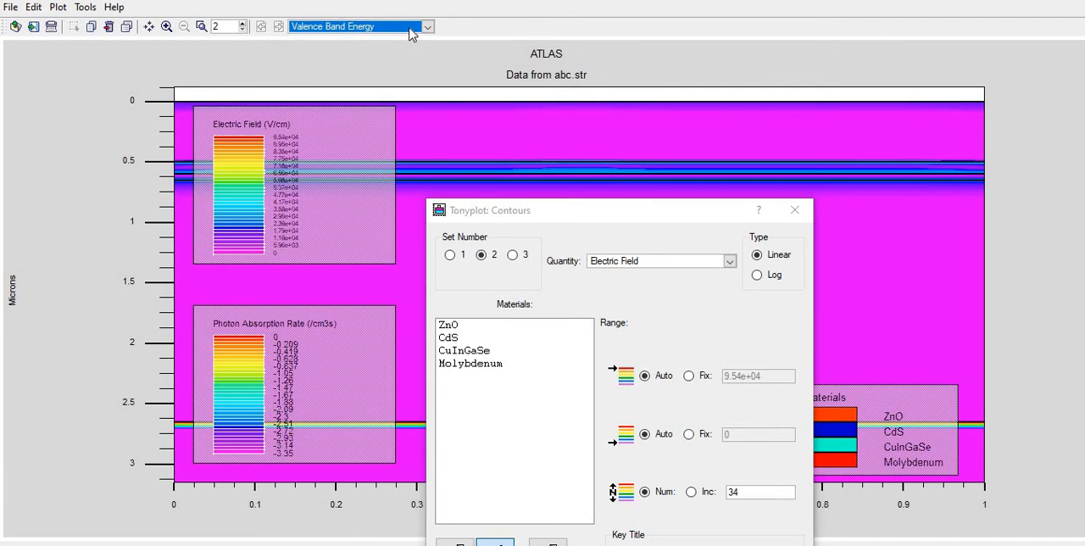
Close the contour settings and reopen the structure plot's display settings
click(794, 209)
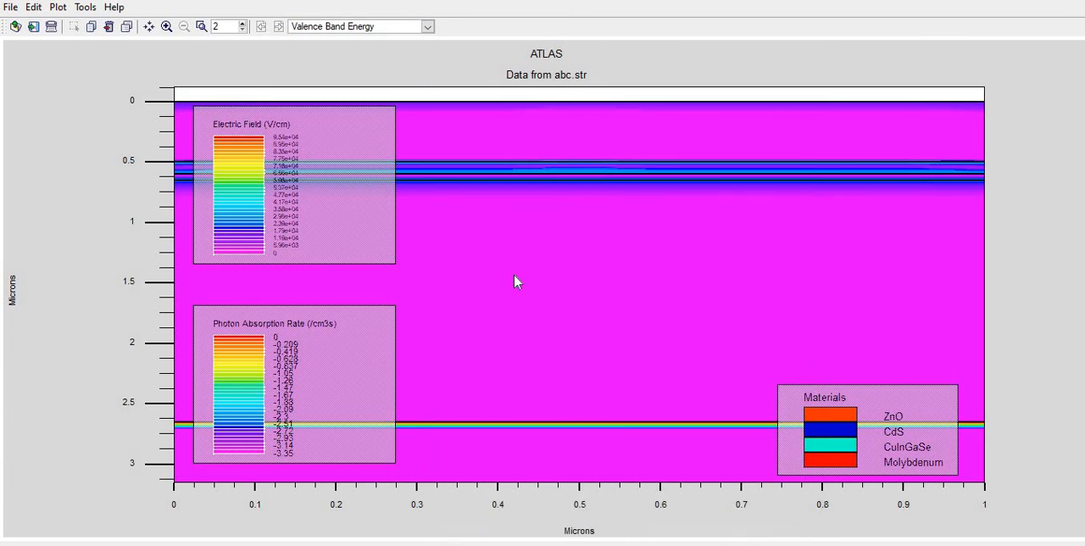
right_click(467, 240)
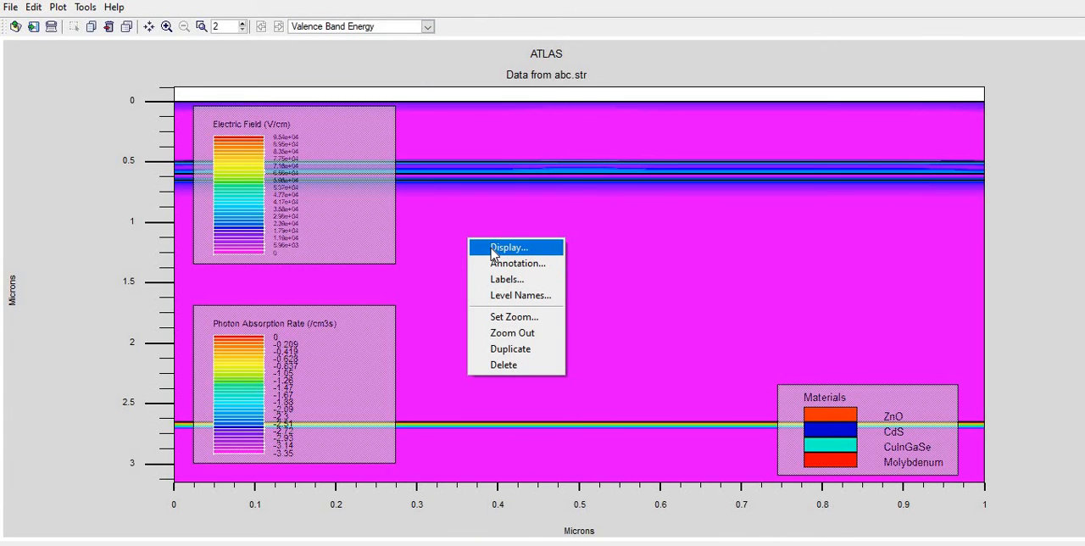
click(496, 248)
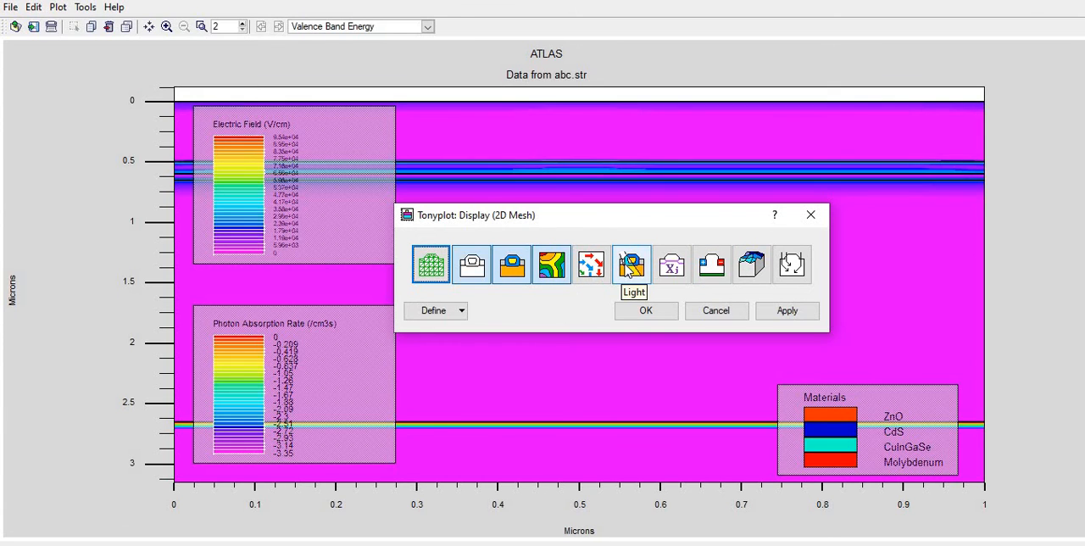
click(593, 271)
click(458, 312)
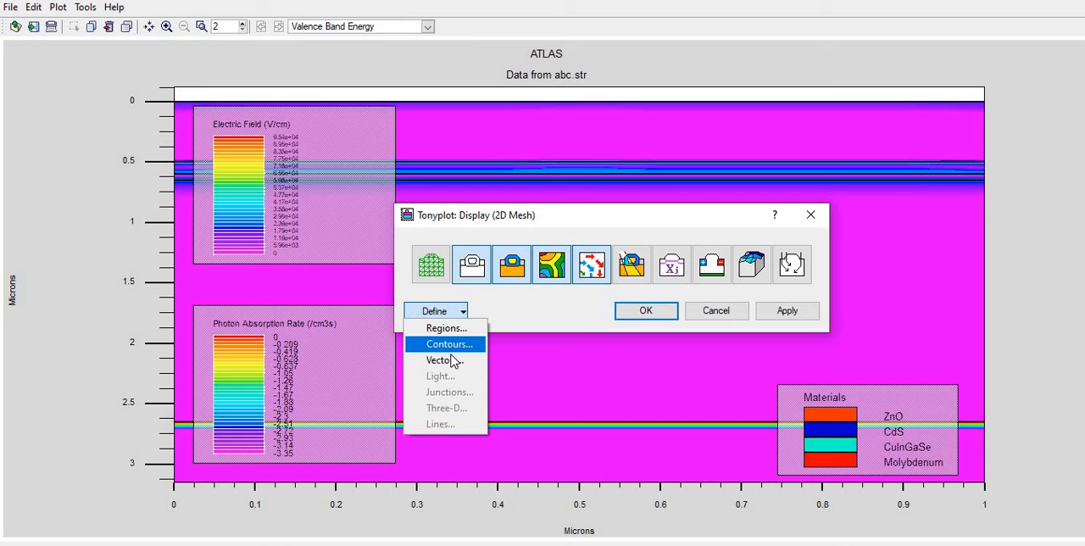
click(600, 266)
Color the solid regions by Electrode index, apply it, and close the region and display settings
click(438, 311)
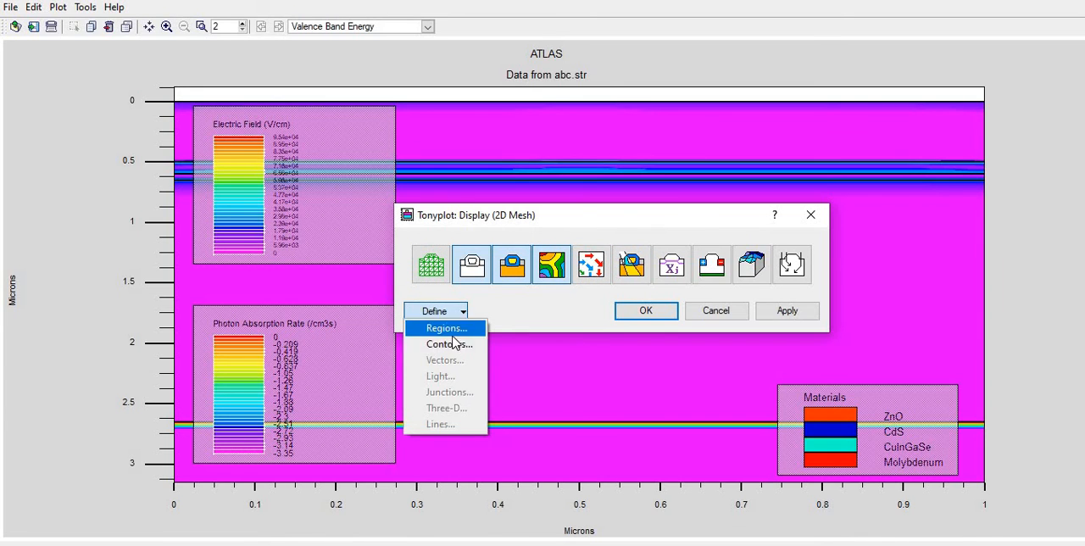
click(475, 328)
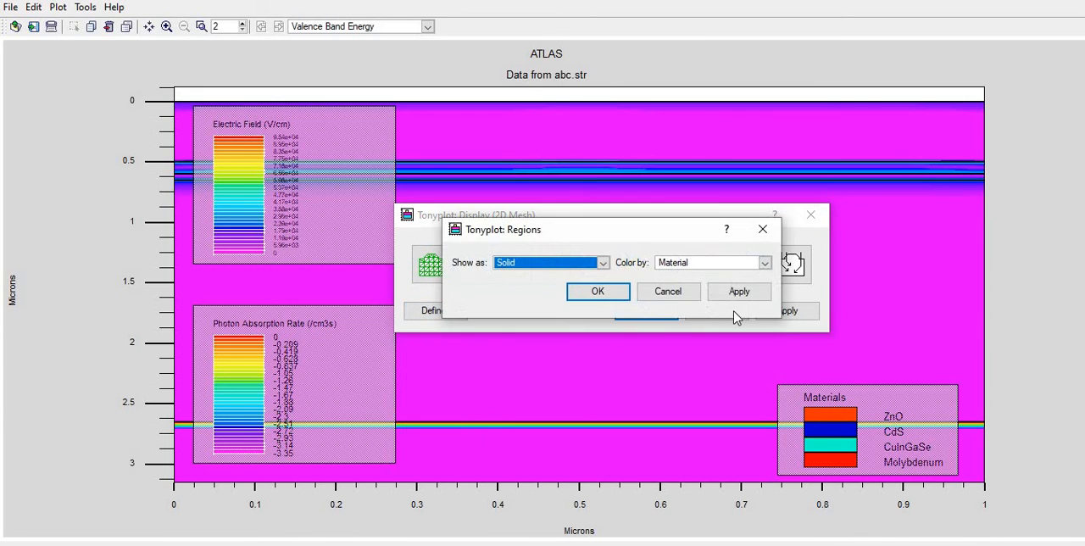
click(765, 262)
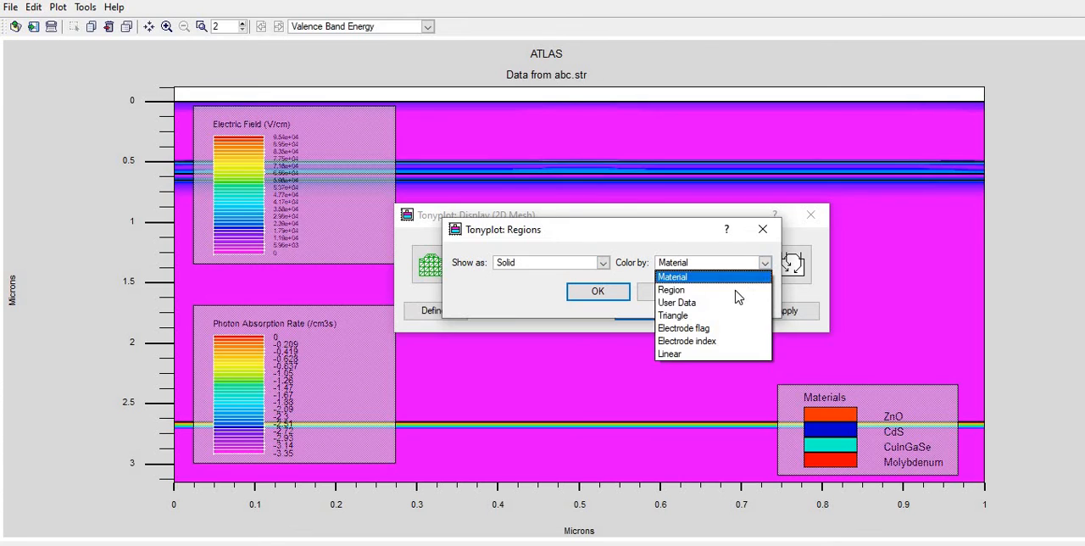
click(689, 344)
click(746, 299)
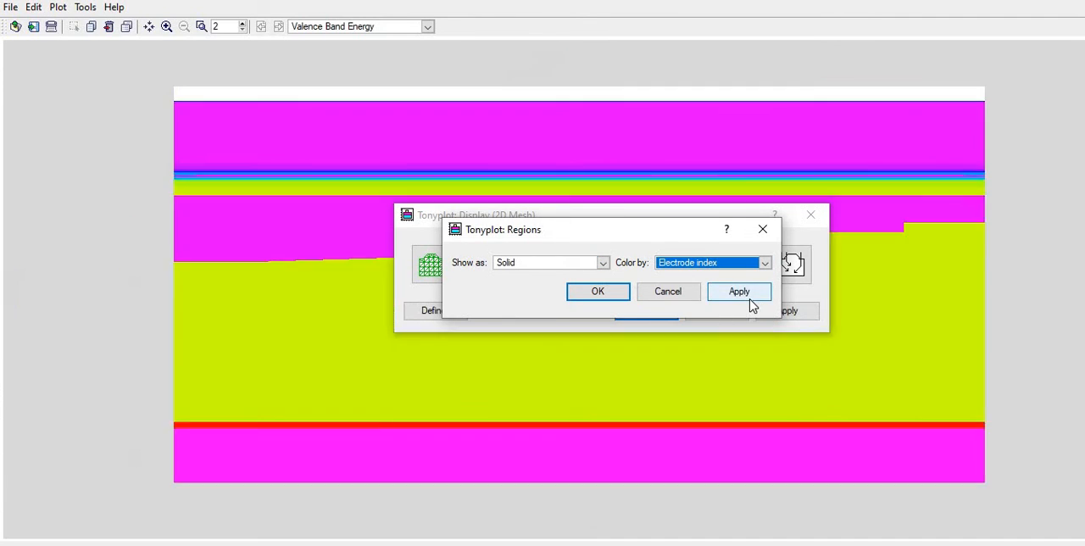
click(762, 229)
click(811, 215)
Turn off the contours in the structure plot's display settings, keeping region outlines and fill, and apply
right_click(498, 219)
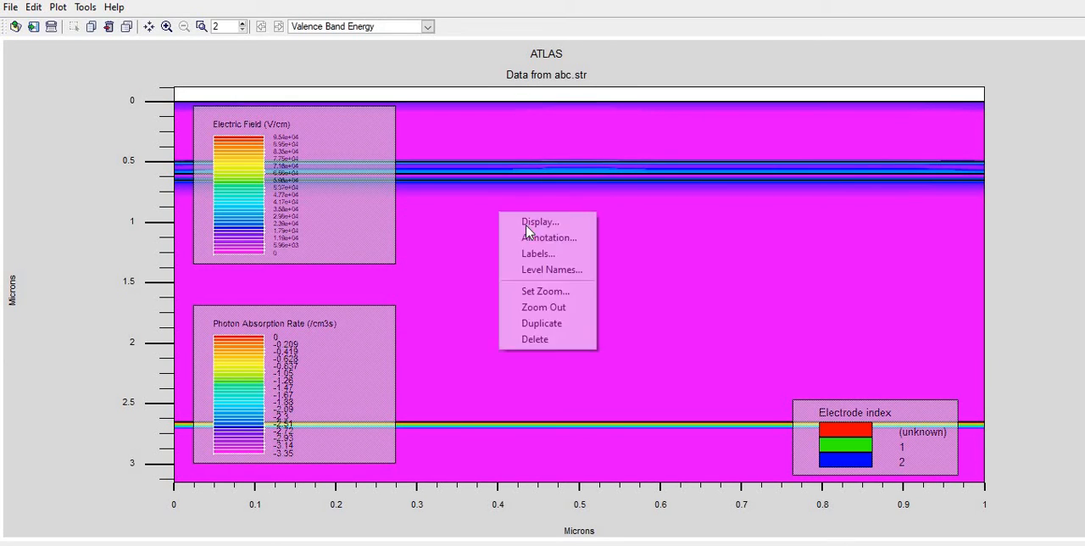
click(530, 222)
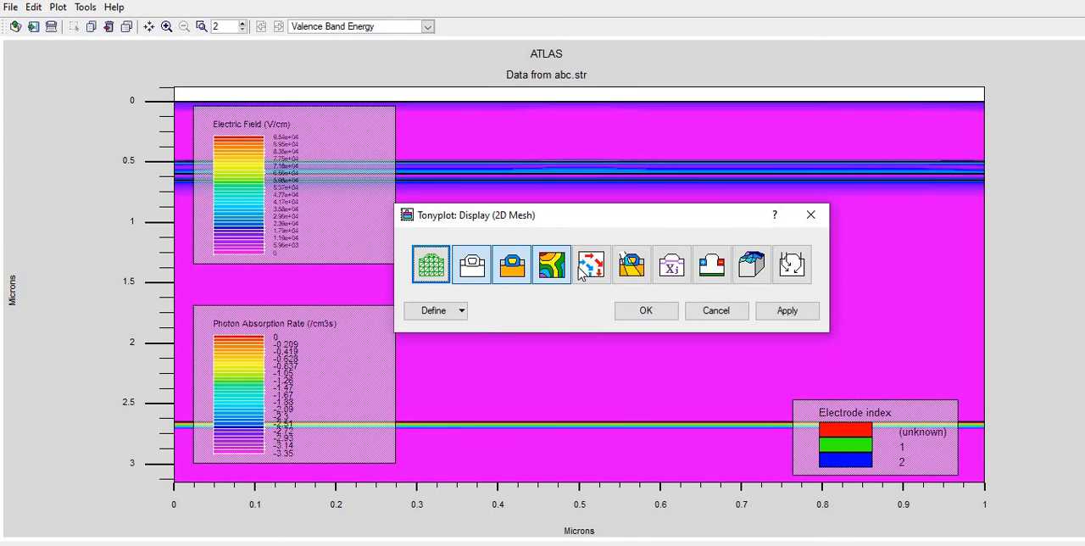
click(782, 316)
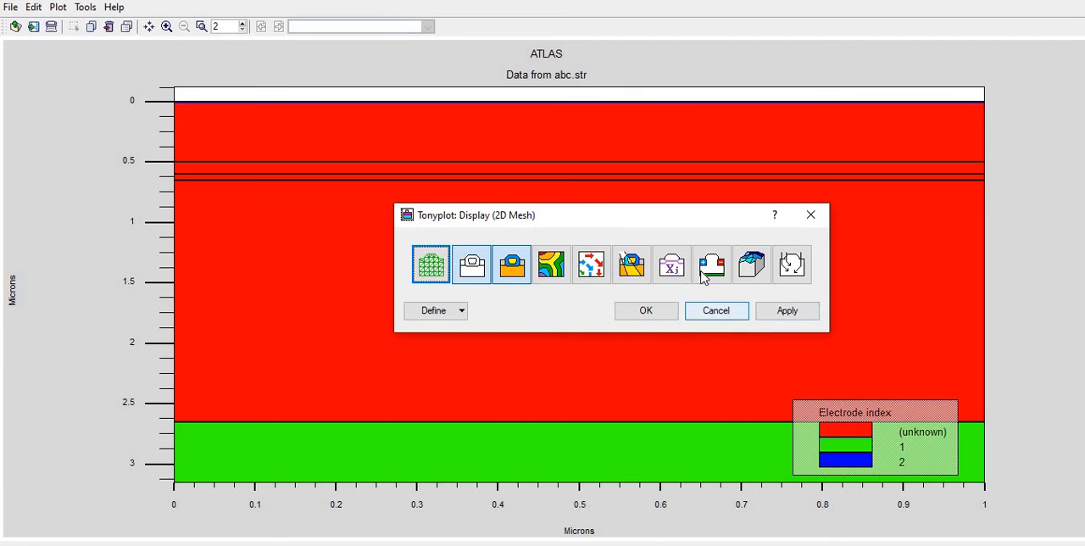
Color the structure's solid regions by Region and apply it
click(460, 310)
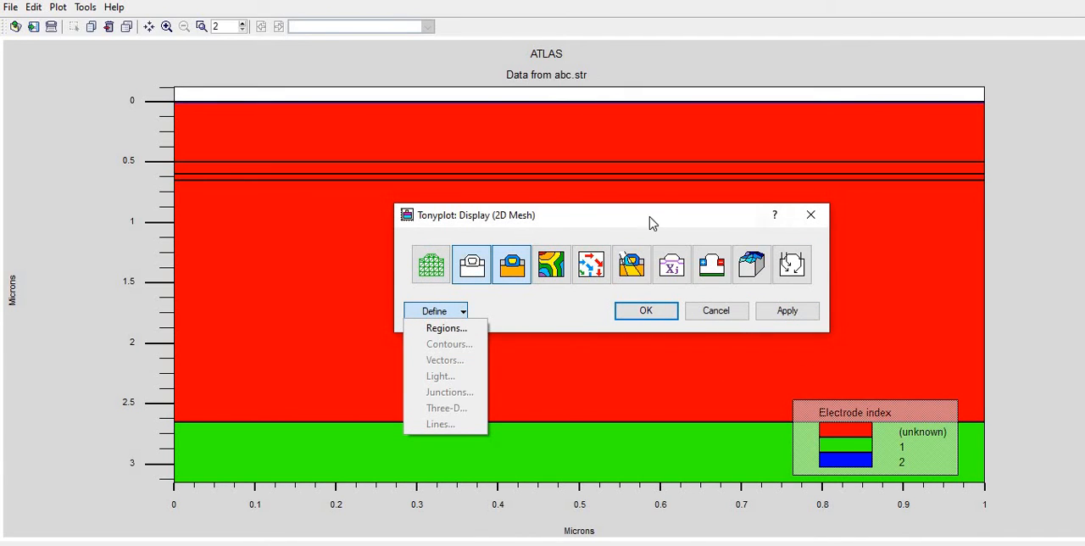
click(431, 265)
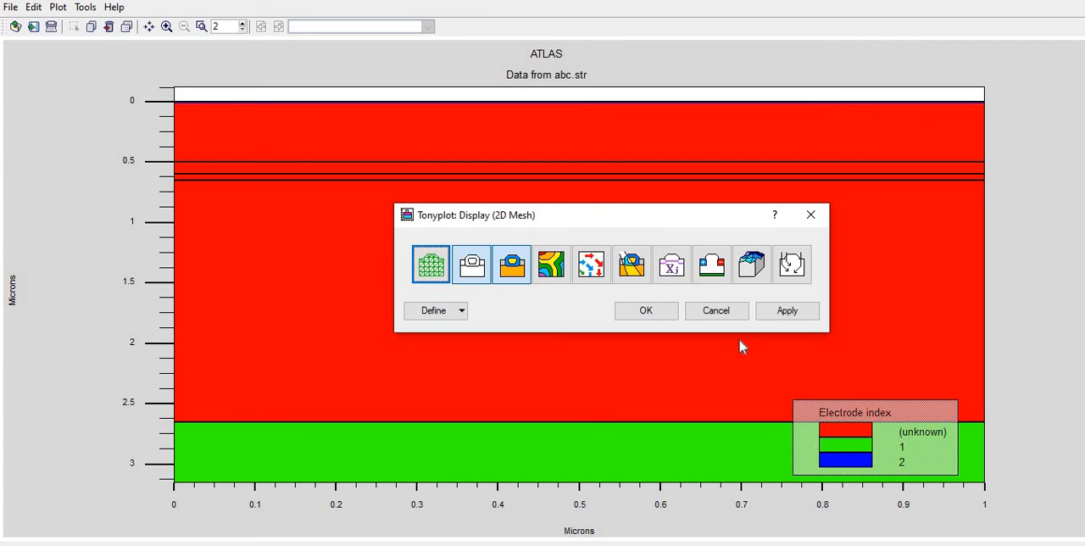
click(459, 310)
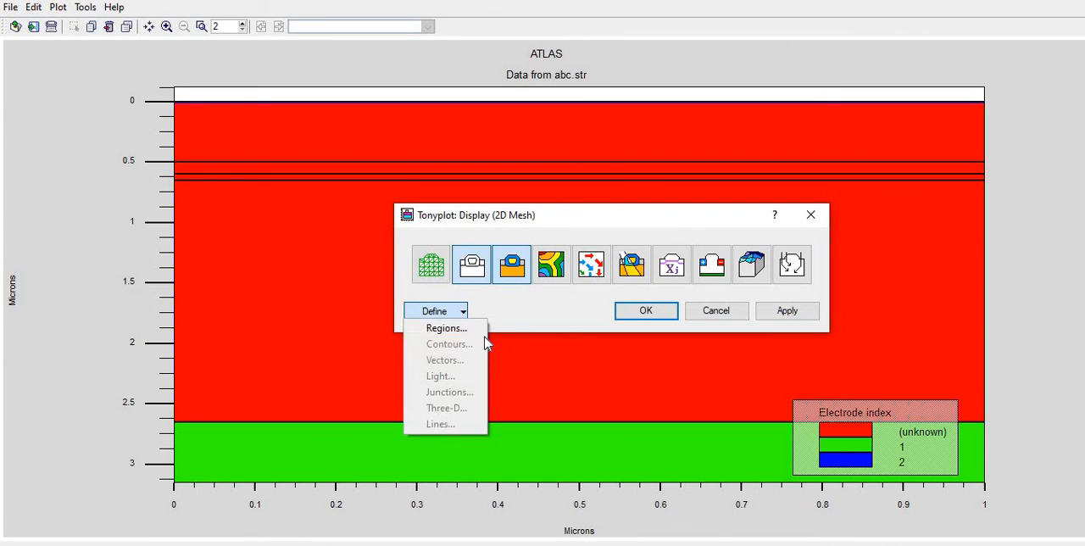
click(461, 329)
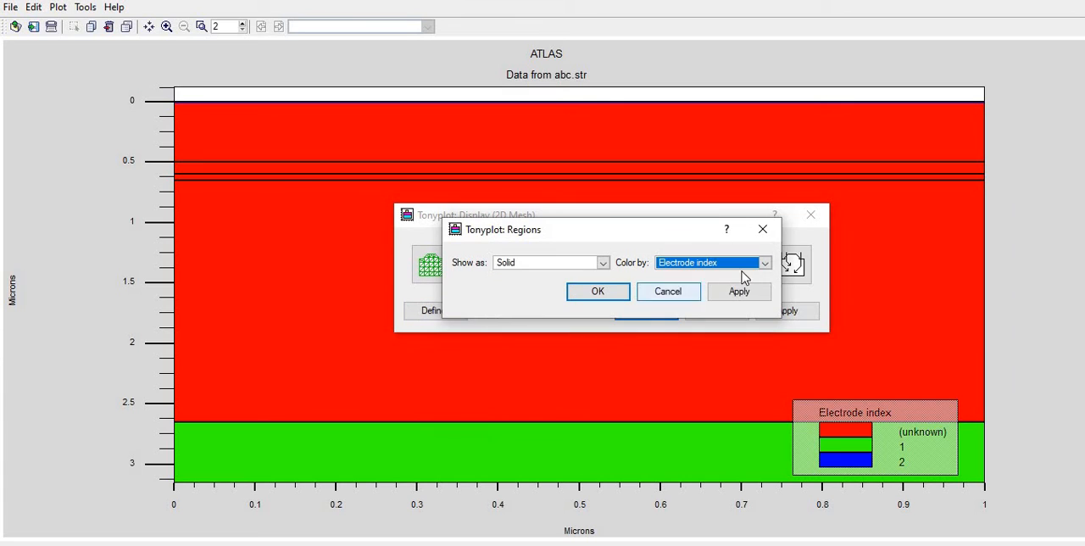
click(766, 265)
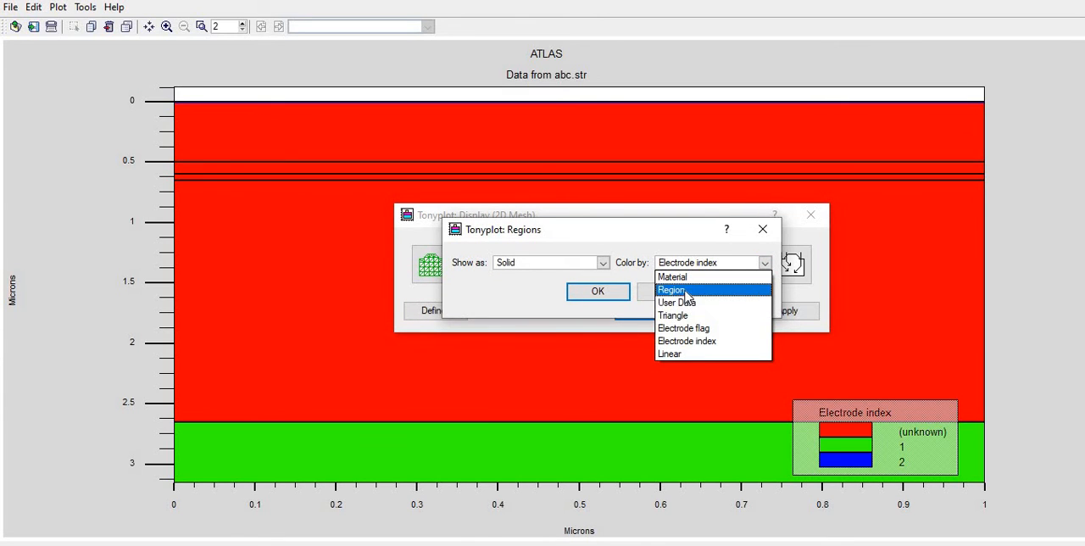
click(683, 291)
click(761, 297)
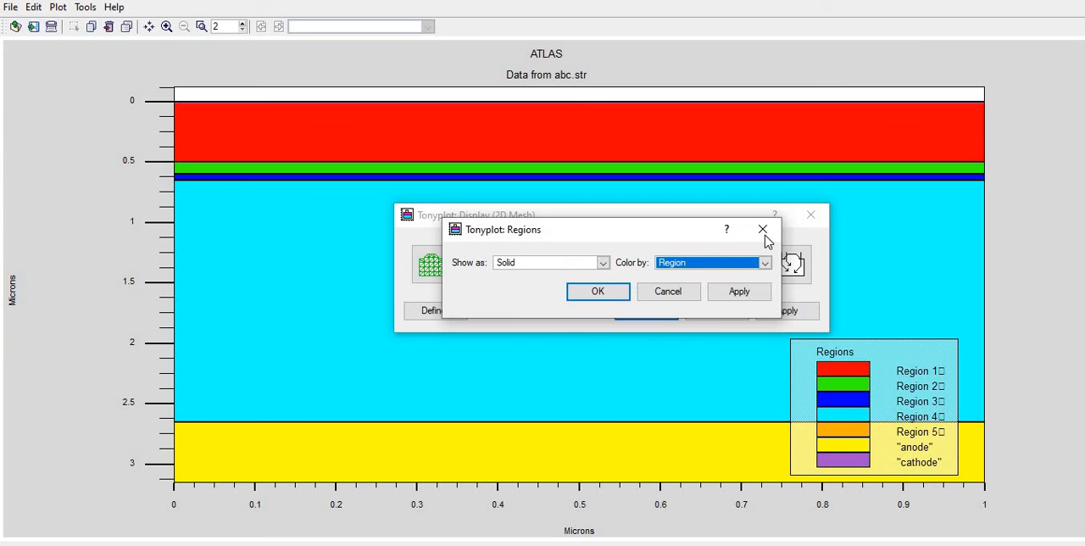
Show the regions as Lines and as Lines/Points, applying each, and close the region and display settings
click(602, 264)
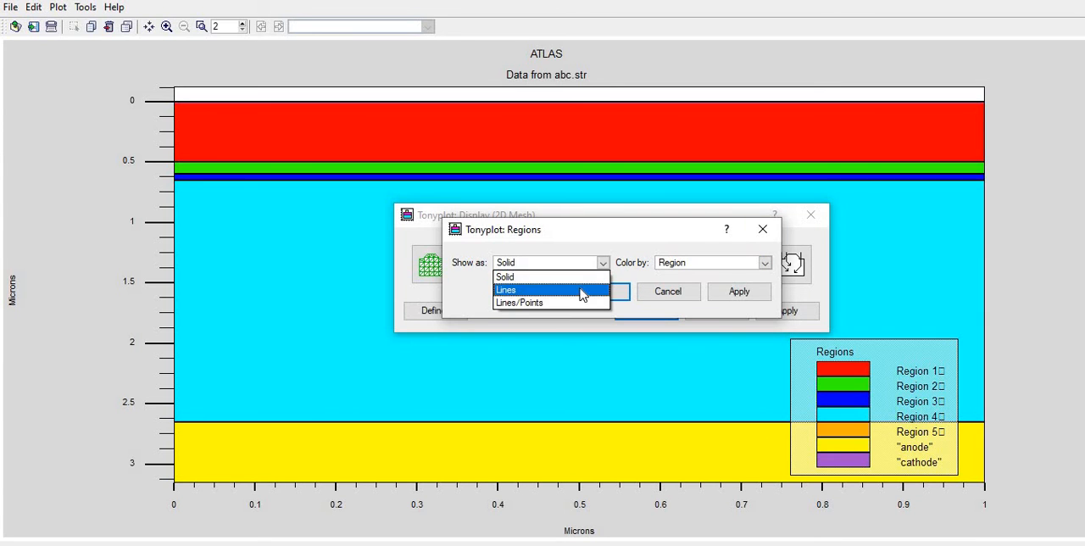
click(581, 291)
click(718, 297)
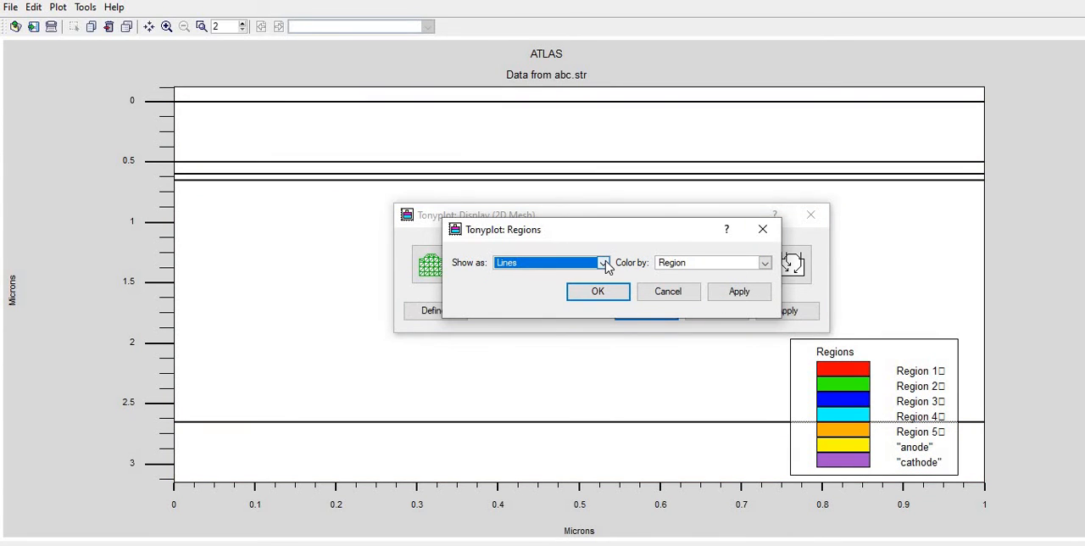
click(603, 263)
click(563, 300)
click(739, 293)
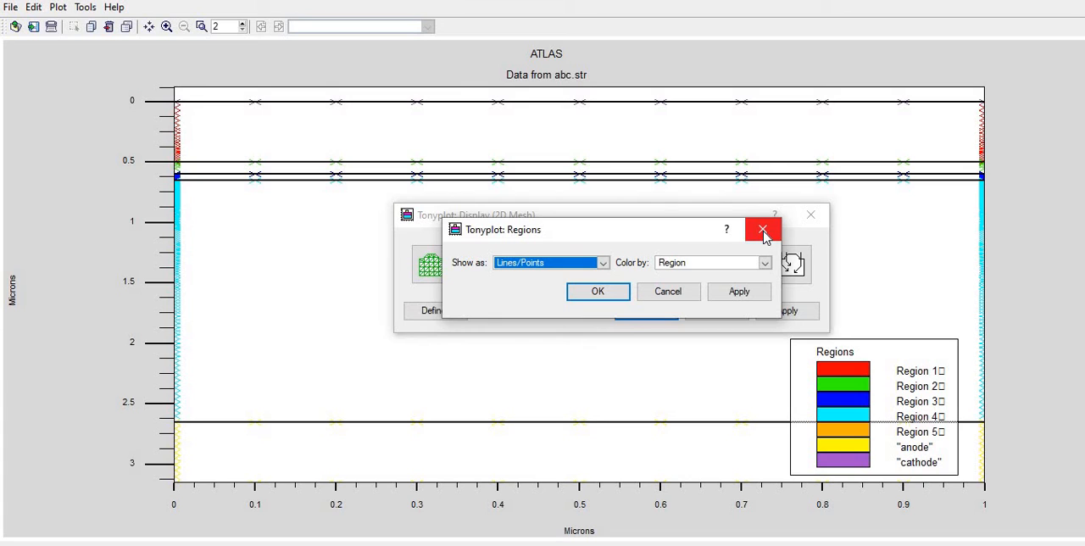
click(763, 231)
click(809, 217)
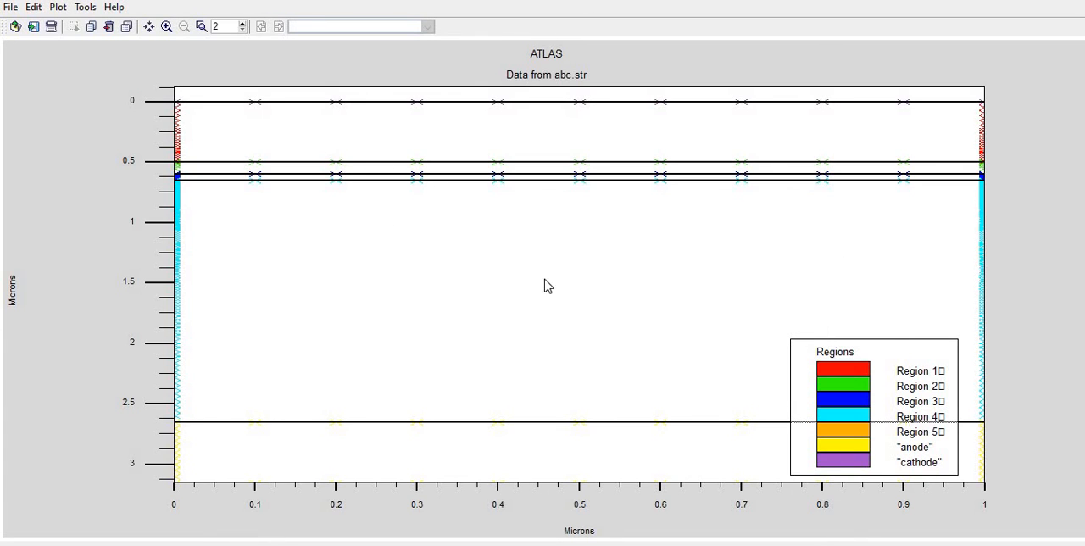
right_click(399, 222)
click(438, 229)
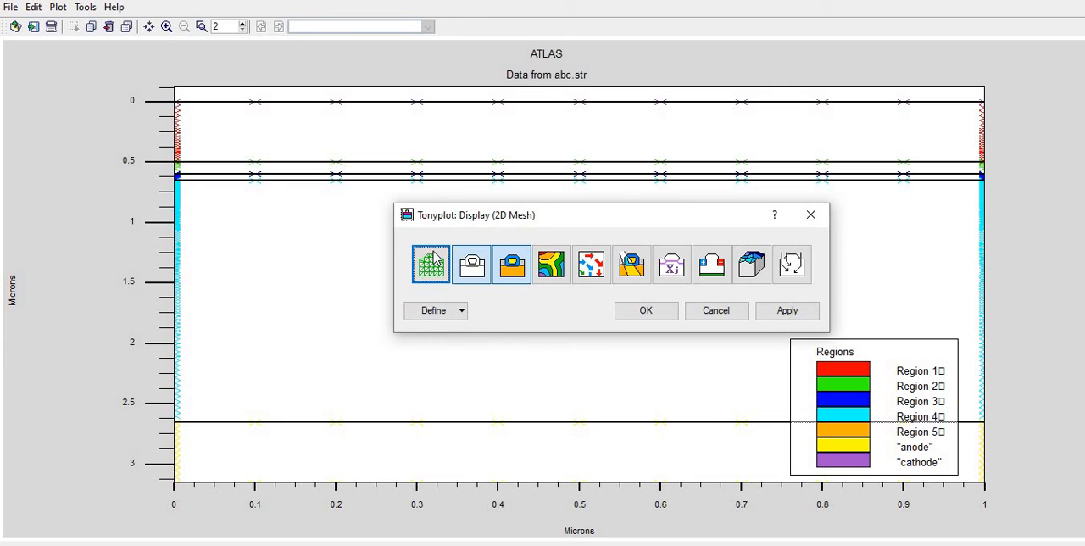
click(810, 219)
Reopen the structure plot's display settings, turn on the contours and apply
right_click(439, 178)
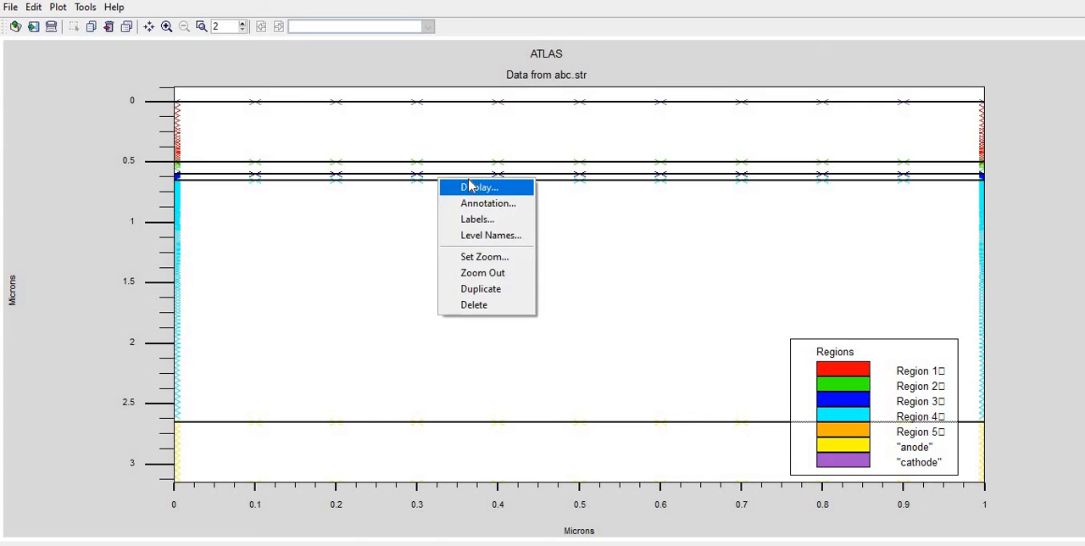
click(469, 181)
right_click(470, 184)
click(481, 192)
click(551, 264)
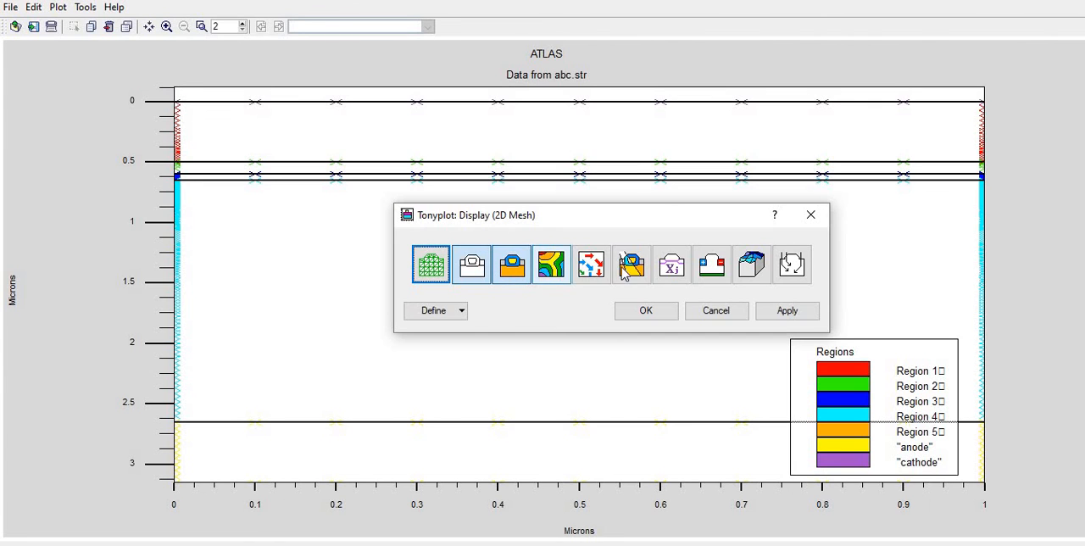
click(784, 312)
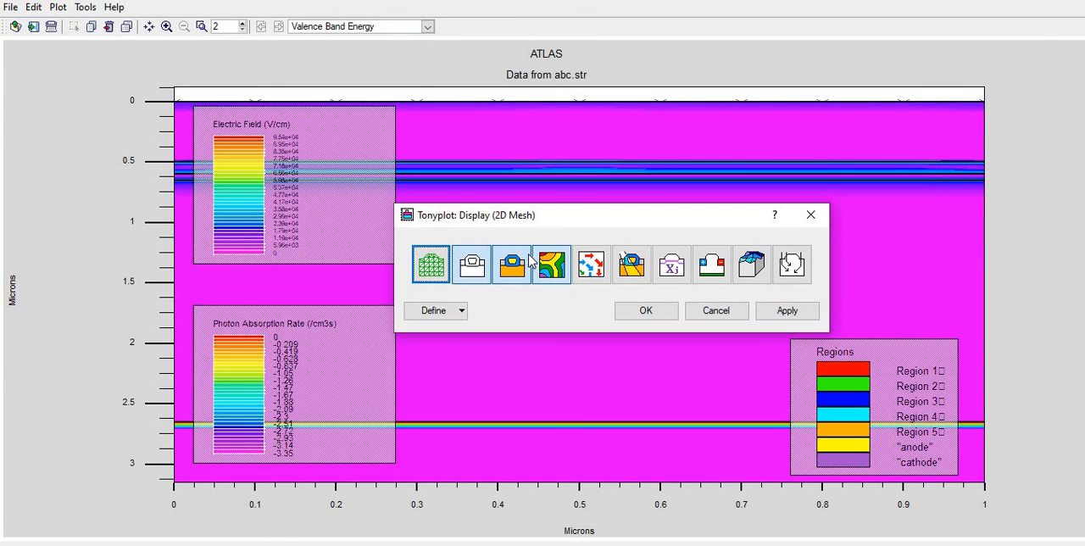
Color the regions by Material and show them as Solid, applying both, and close the region settings
click(463, 312)
click(461, 332)
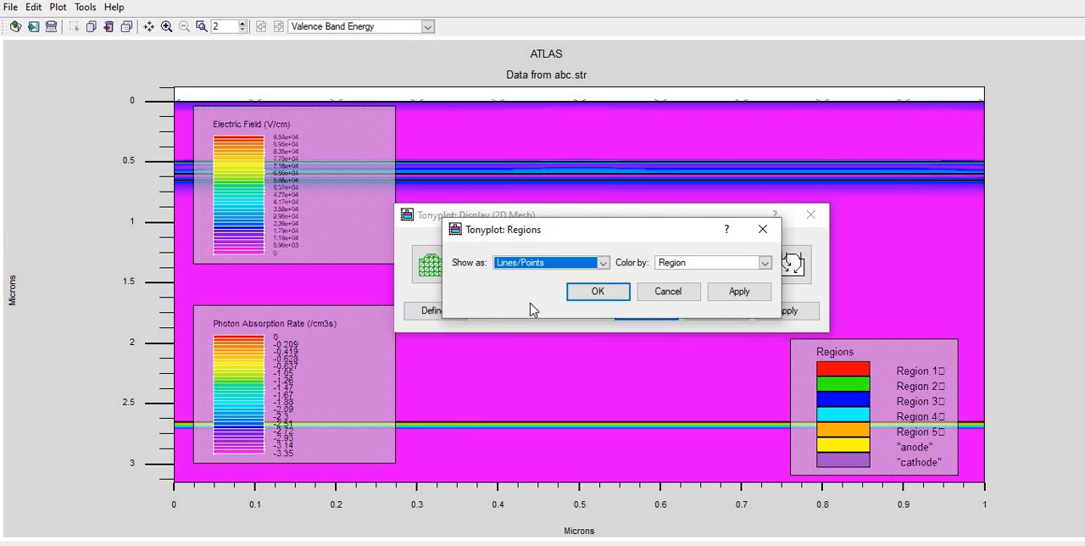
click(765, 263)
click(731, 276)
click(731, 291)
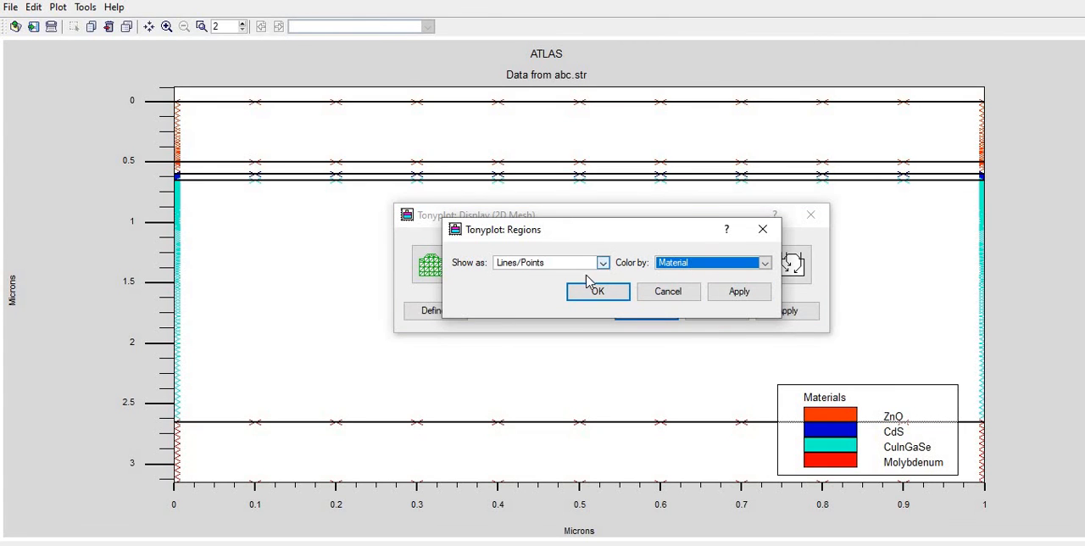
click(598, 264)
click(562, 275)
click(734, 290)
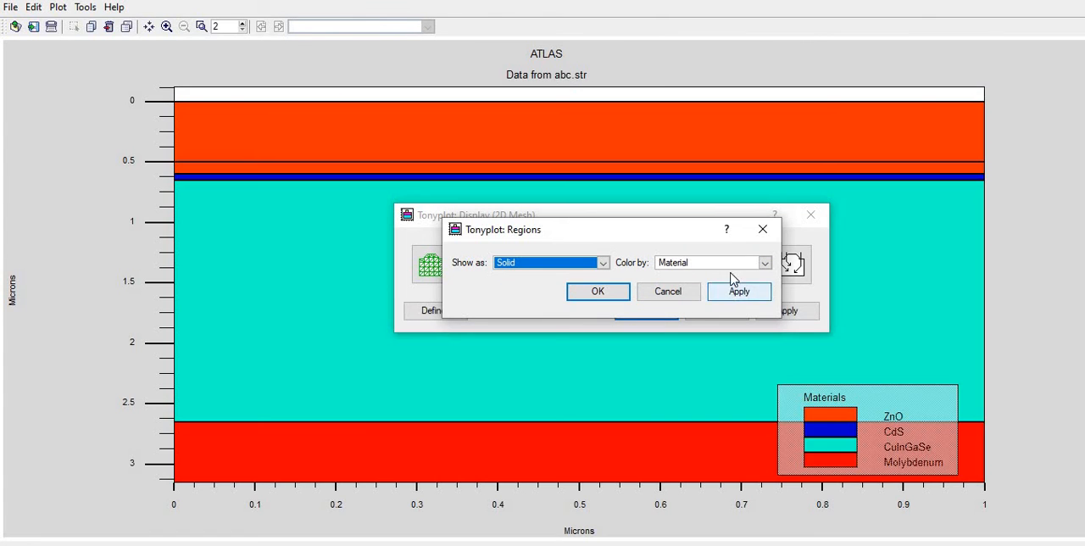
click(763, 229)
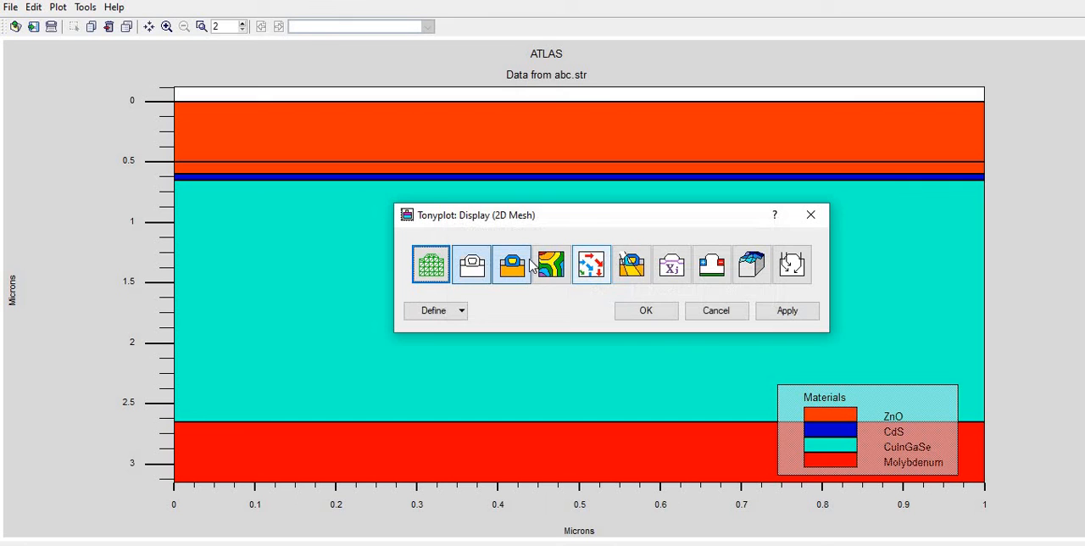
Apply the contours once more, turn them off again and close the display settings
click(763, 310)
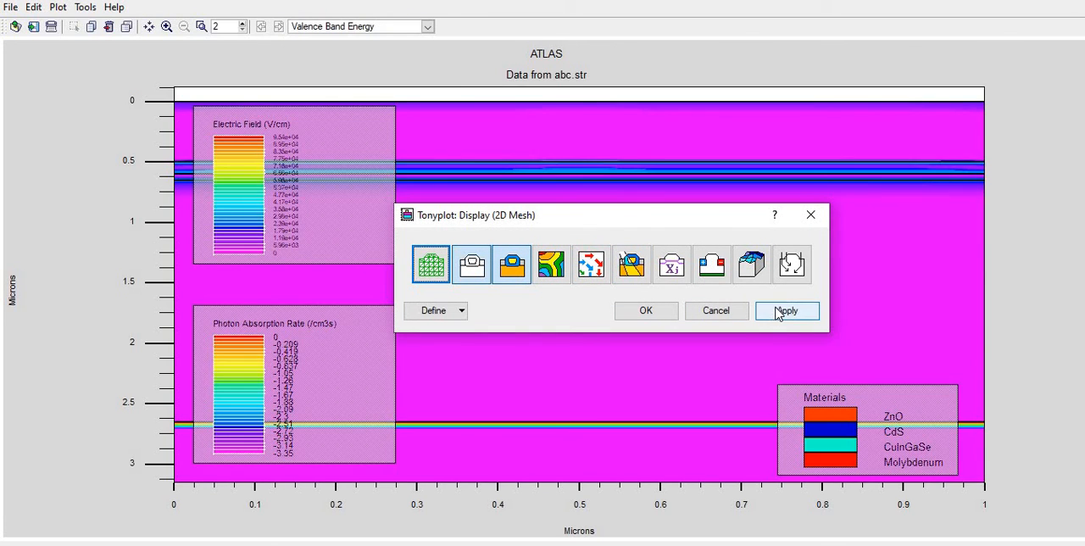
click(787, 311)
click(811, 216)
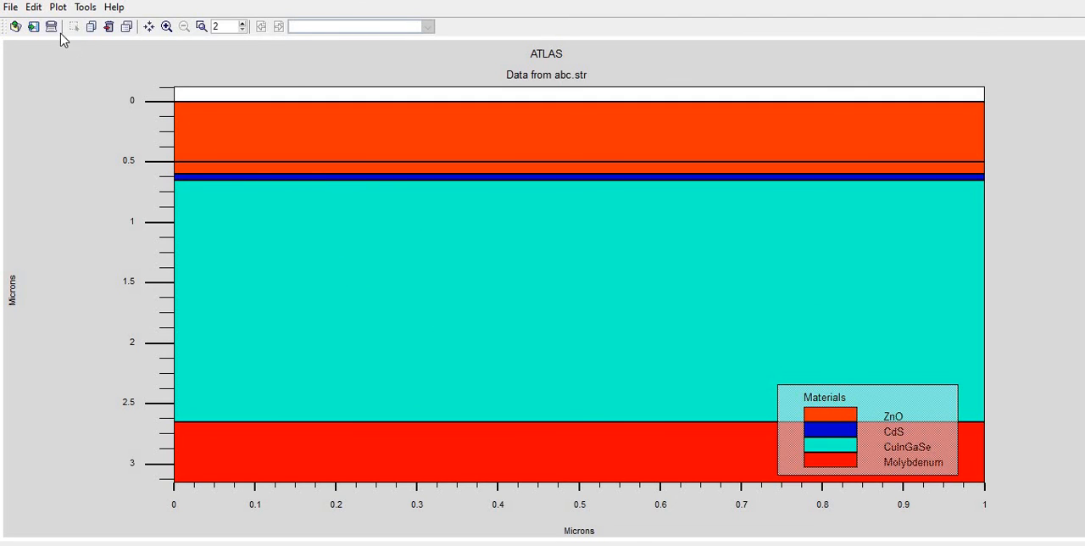
Open the materials settings, set Molybdenum's color to Grey 2 and apply it
click(34, 7)
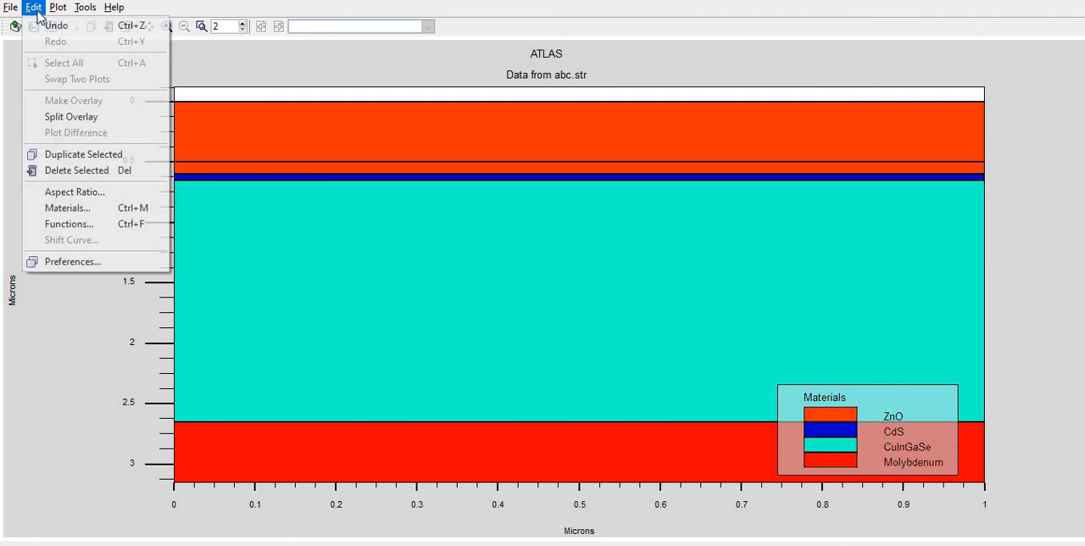
click(55, 209)
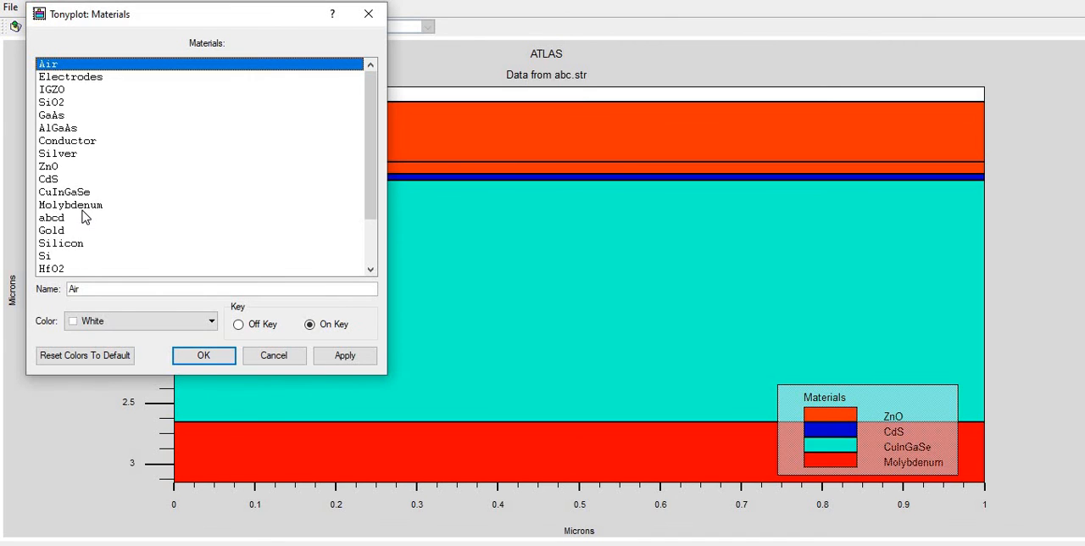
scroll(85, 217, down, 2)
scroll(123, 245, up, 2)
click(82, 206)
click(139, 321)
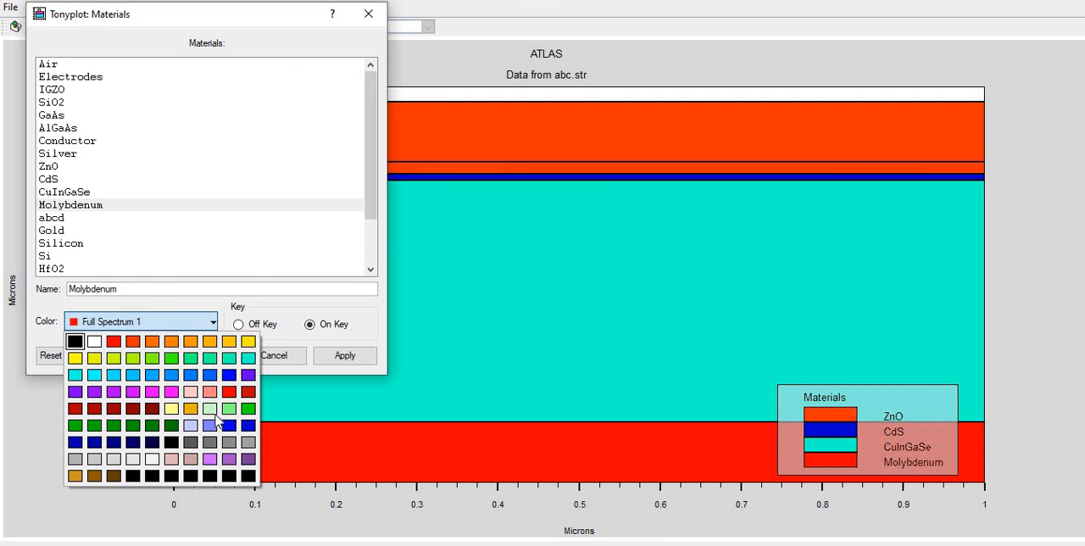
click(190, 442)
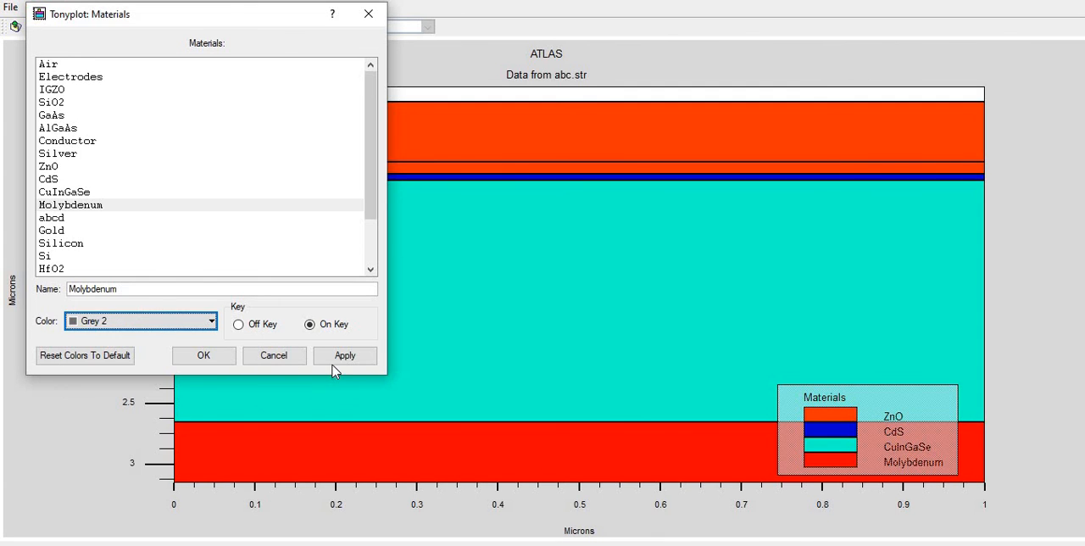
click(342, 358)
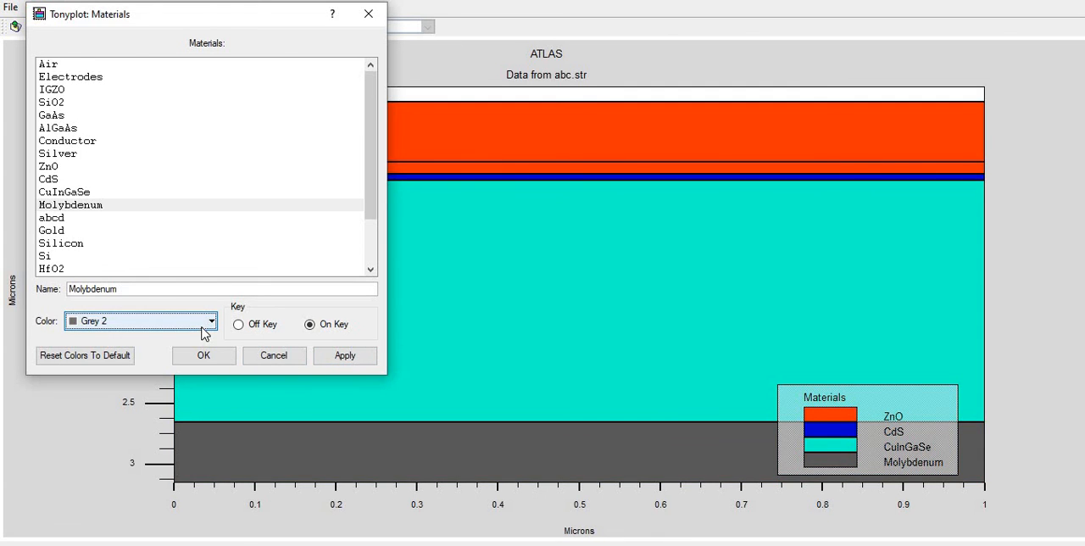
Set the color of the Air material to White
click(211, 321)
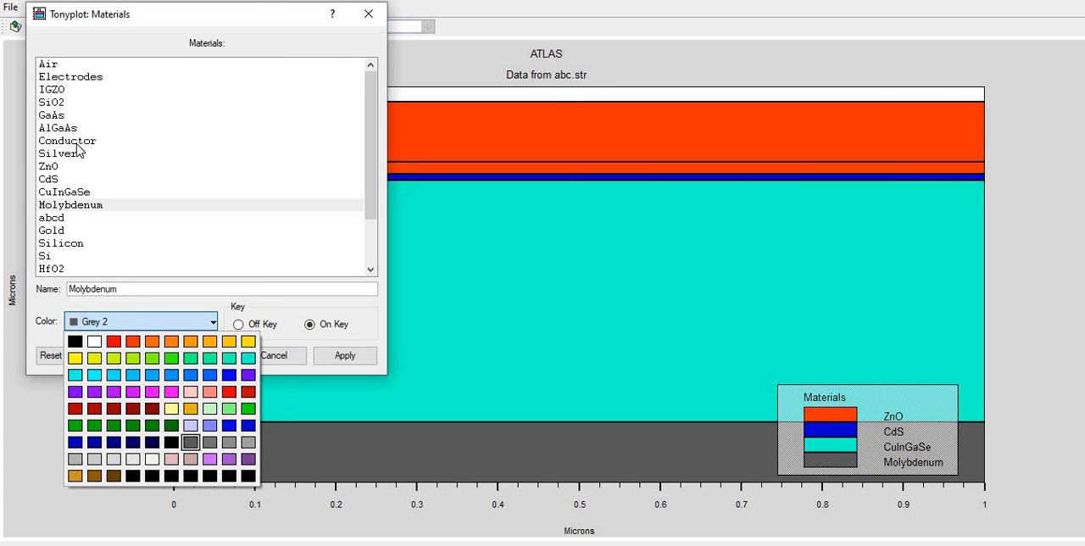
click(53, 65)
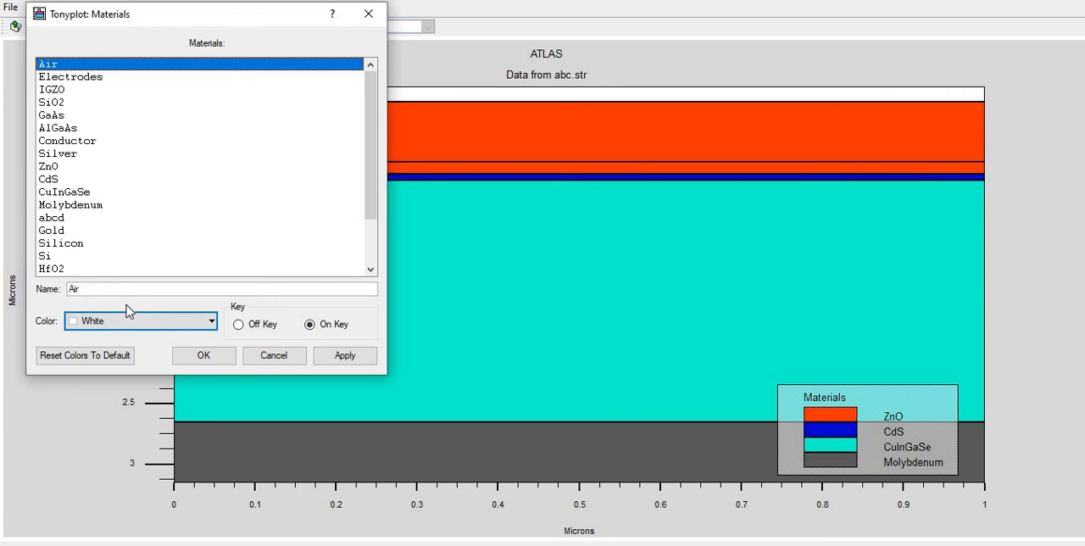
click(211, 321)
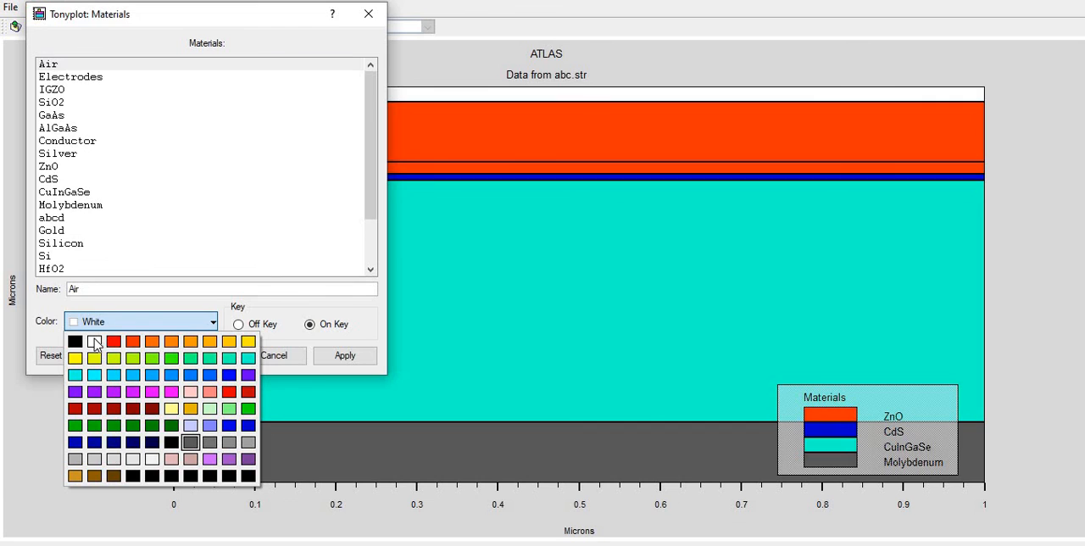
click(95, 341)
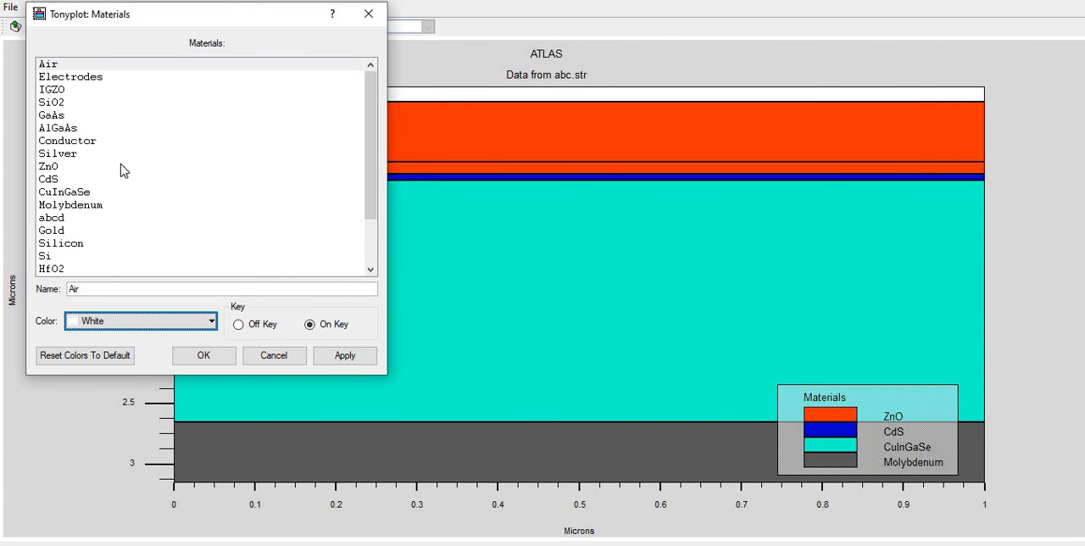
Set CuInGaSe's color to Full Spectrum 13, apply it and close the materials settings
scroll(66, 214, down, 2)
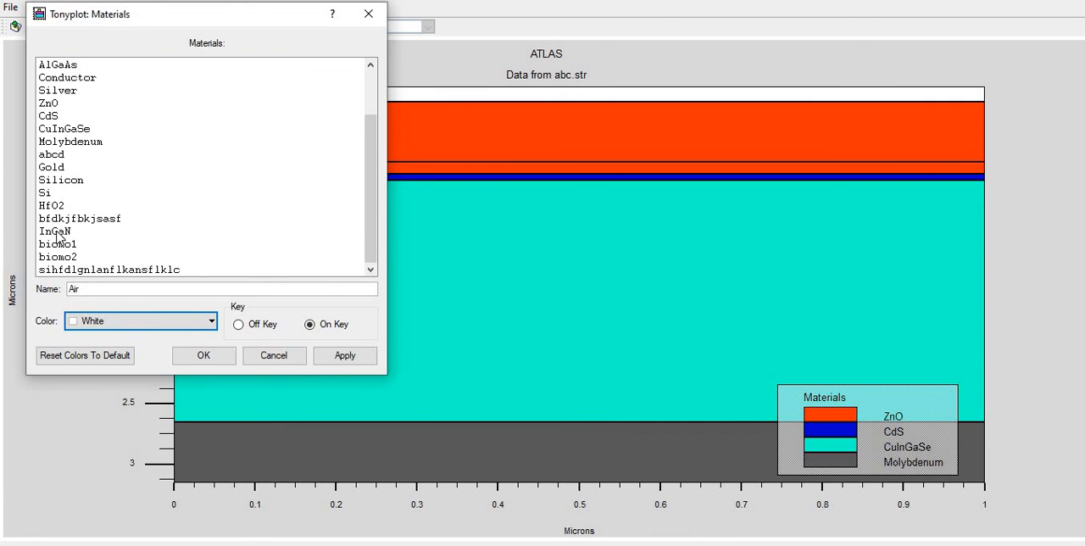
scroll(74, 176, up, 1)
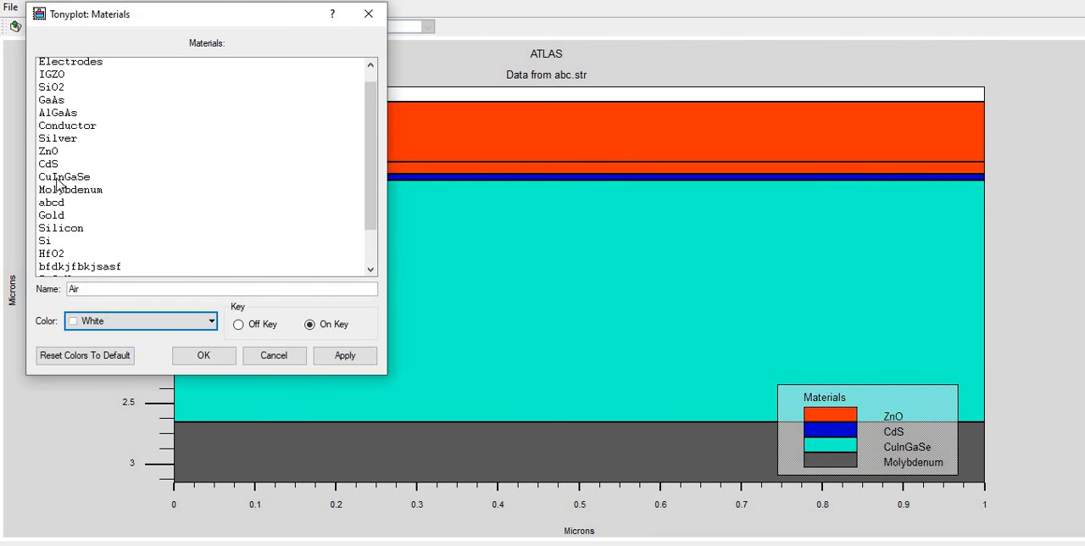
click(60, 177)
click(160, 321)
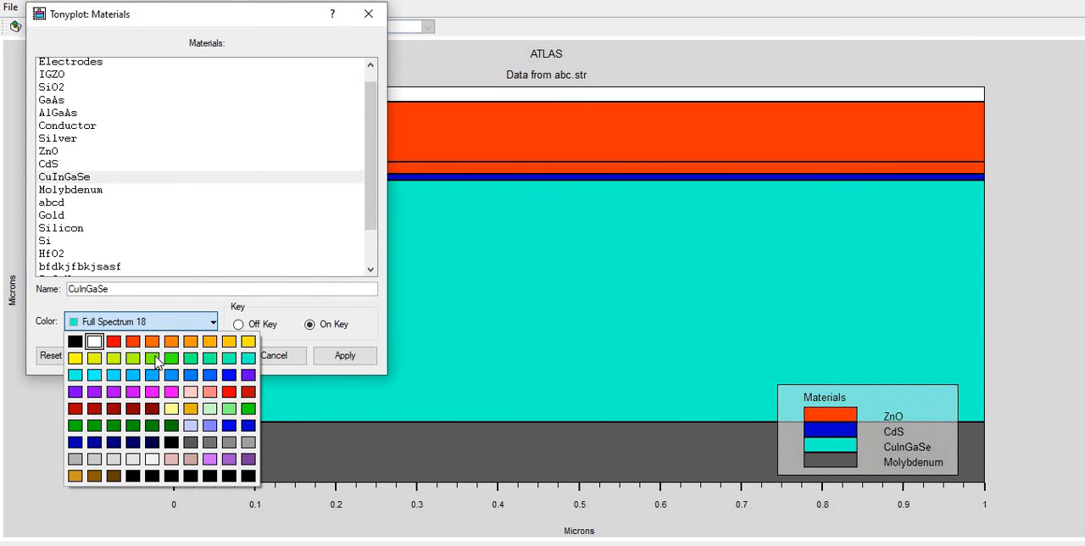
click(155, 359)
click(339, 360)
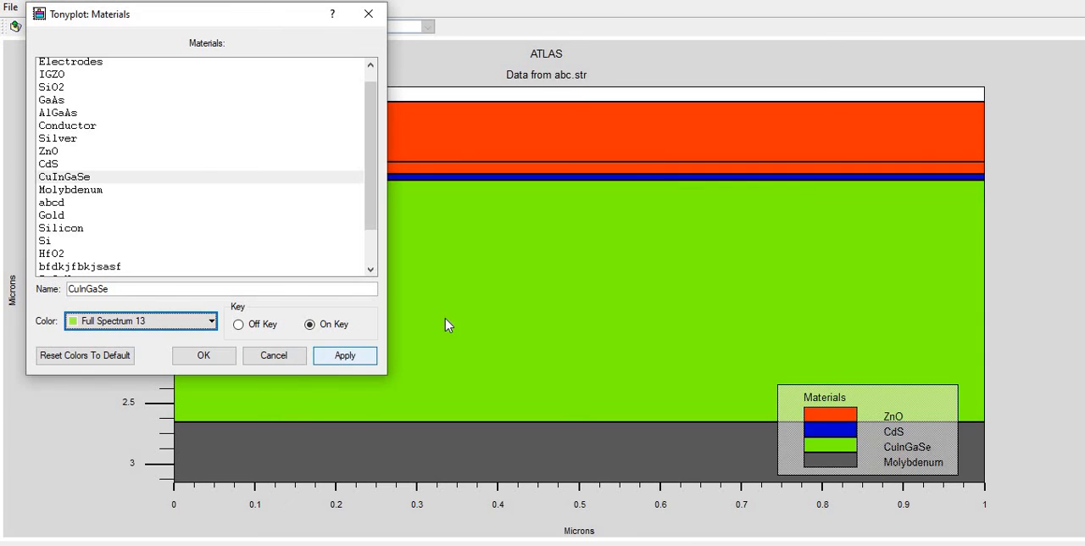
click(368, 13)
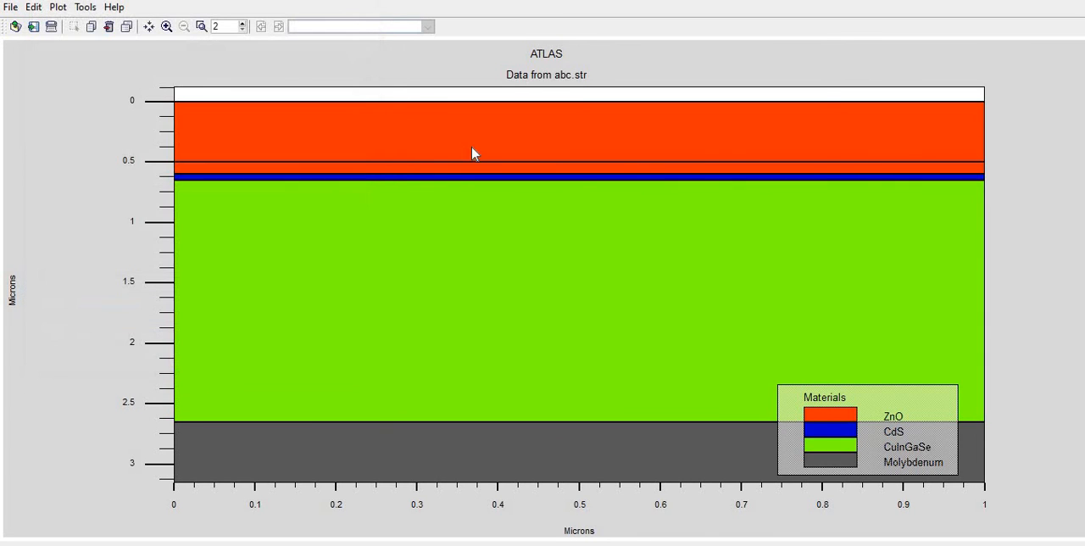
right_click(354, 114)
click(377, 119)
click(810, 214)
right_click(320, 132)
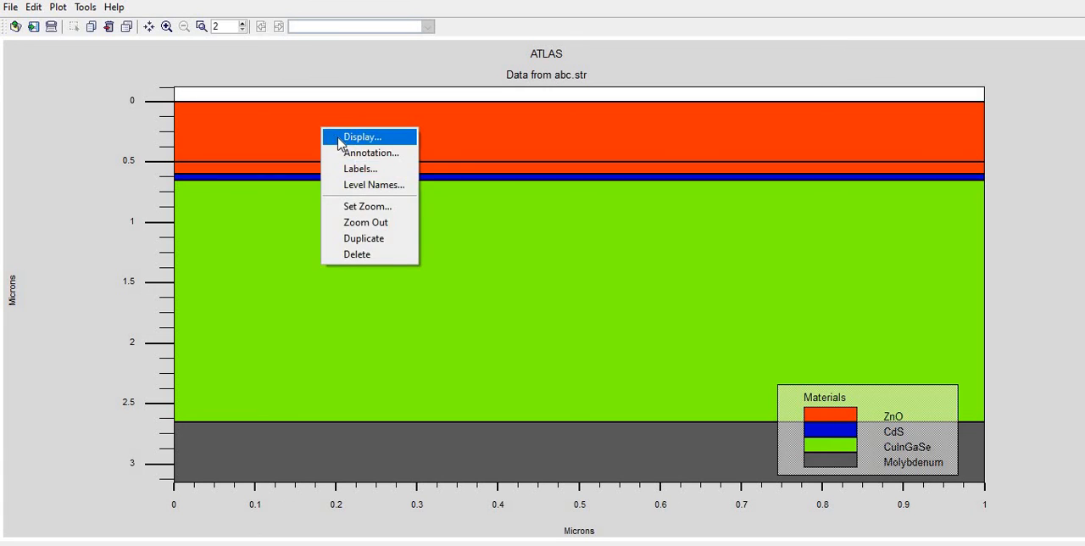
click(338, 138)
click(811, 216)
Open the plot's annotation settings and try reversing the X axis direction with the origin lines turned off
right_click(322, 194)
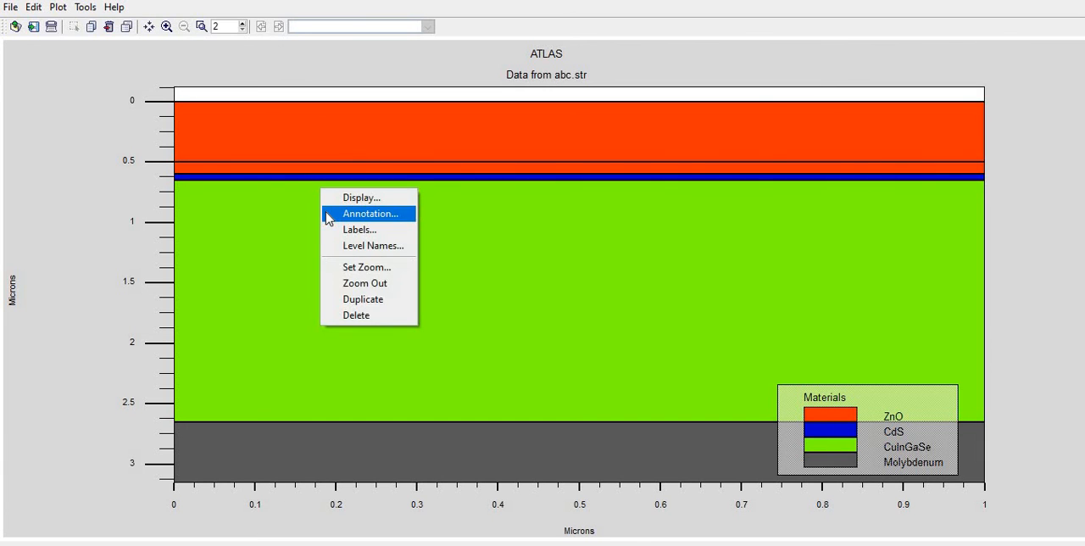
click(327, 213)
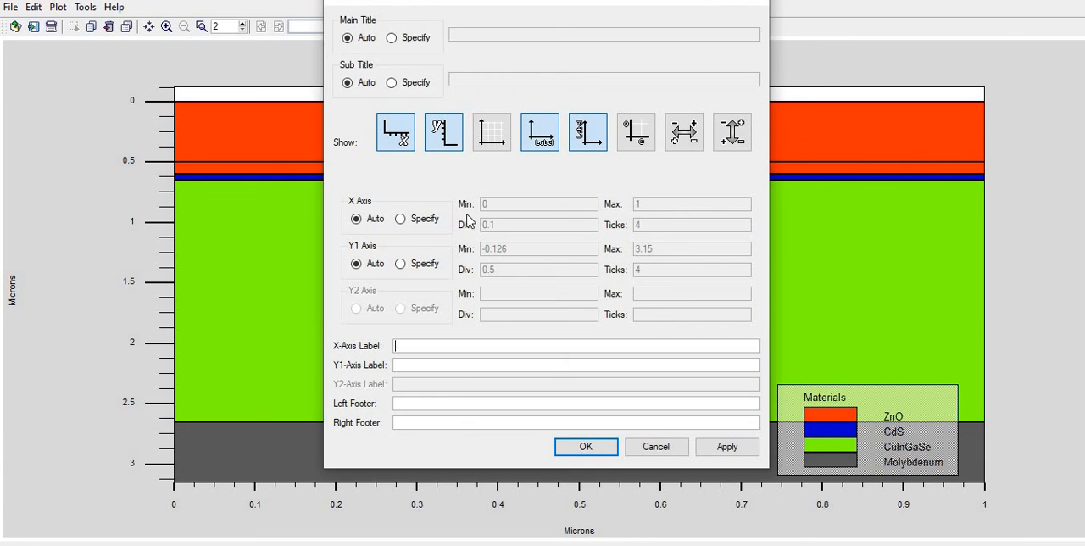
click(632, 139)
click(686, 136)
click(637, 138)
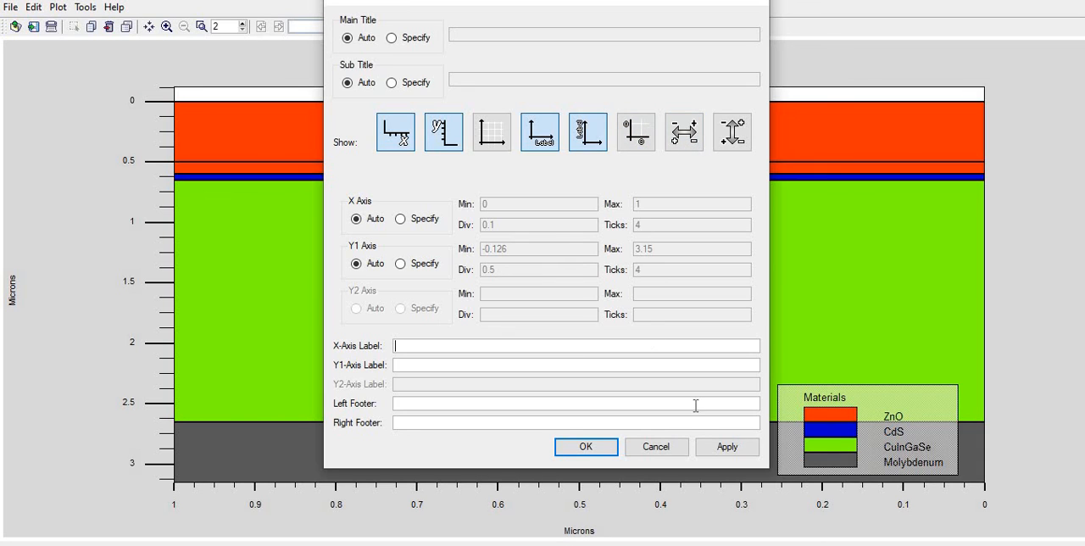
click(725, 449)
Turn the origin lines back on, restore the normal X axis direction and apply the annotation settings
click(637, 142)
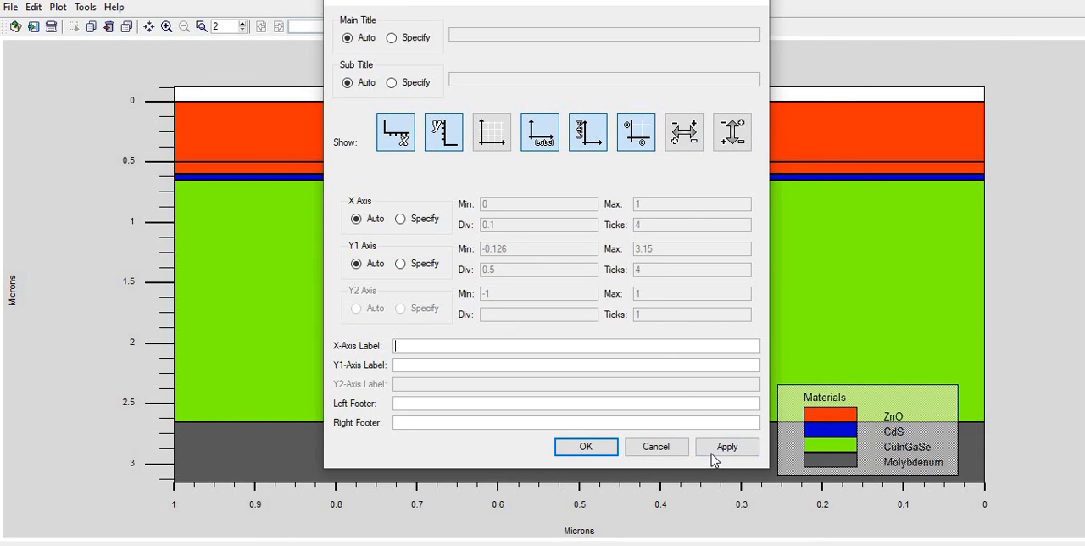
click(684, 134)
click(720, 447)
Hide the Y axis label and apply it, show the label again and close the annotation settings
click(600, 139)
click(723, 448)
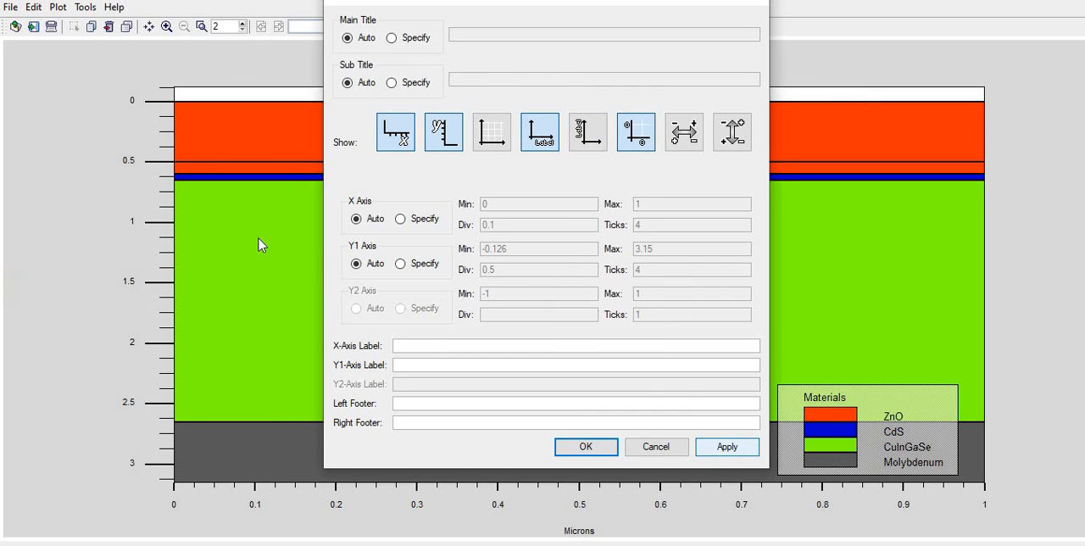
click(595, 131)
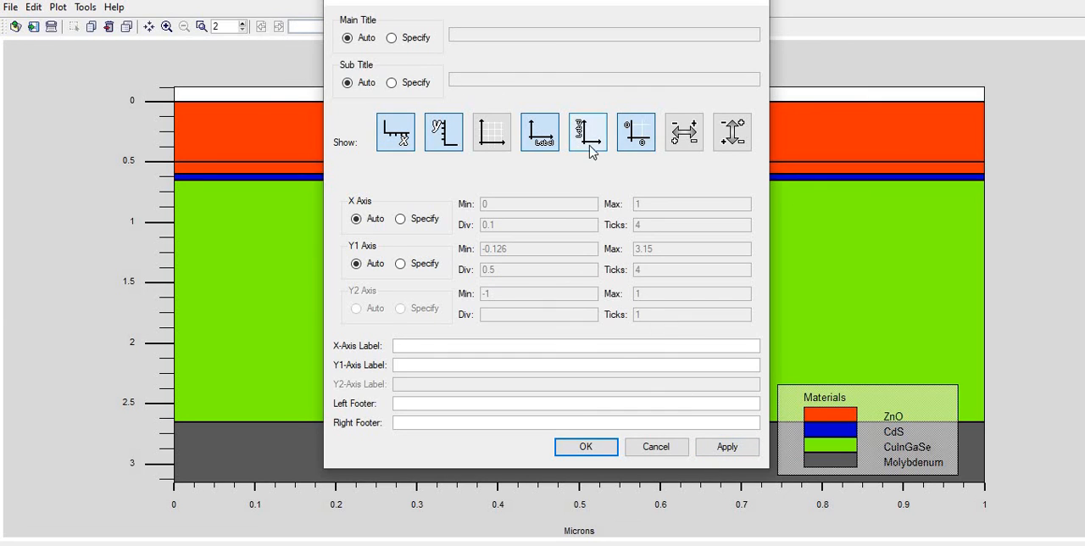
click(717, 448)
click(752, 5)
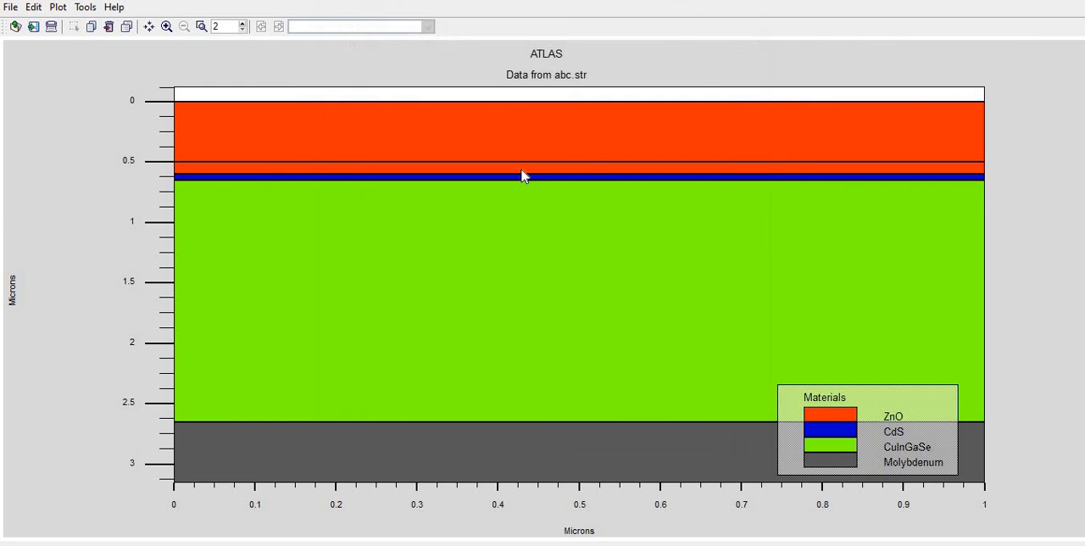
right_click(246, 202)
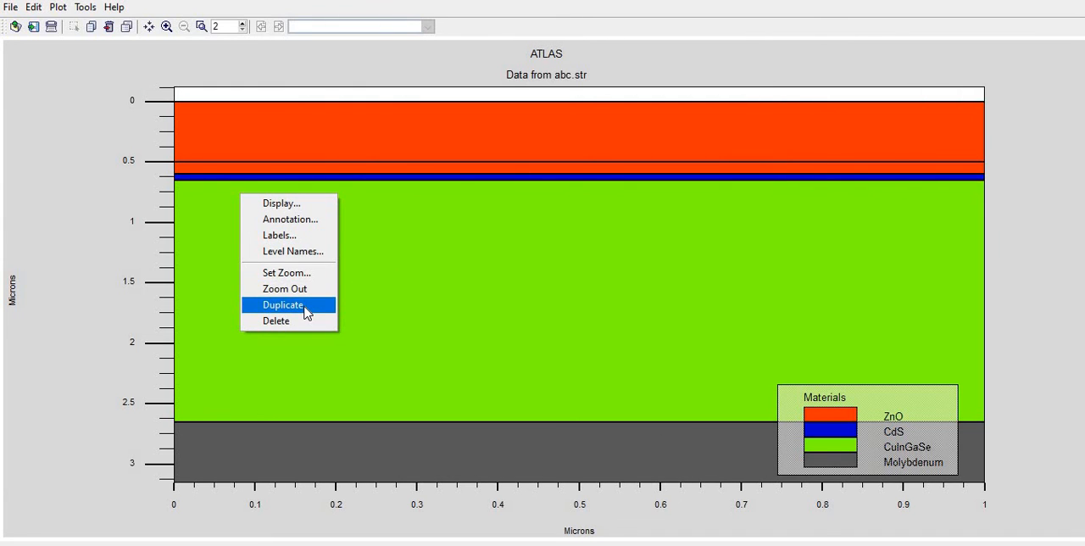
click(266, 112)
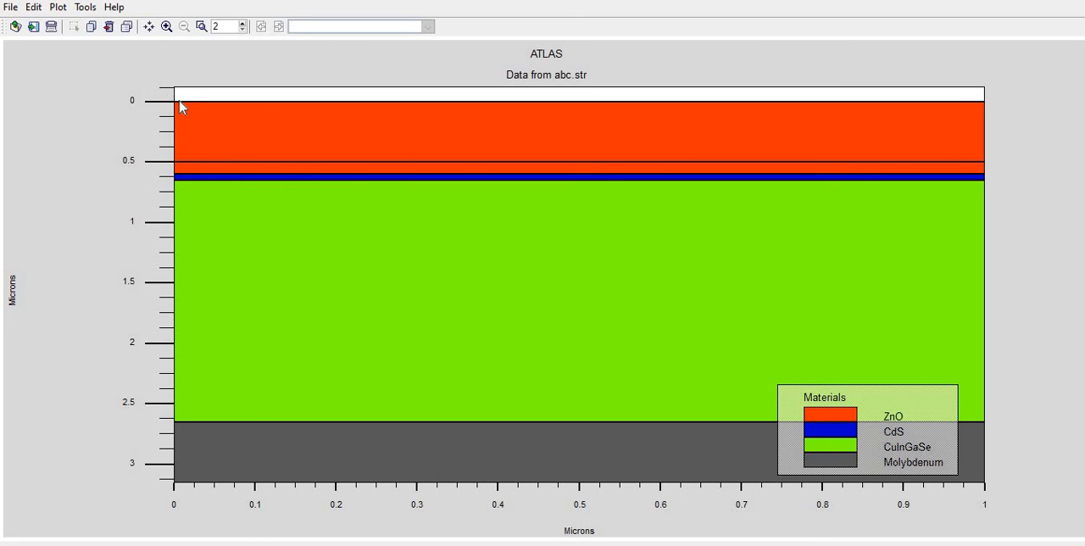